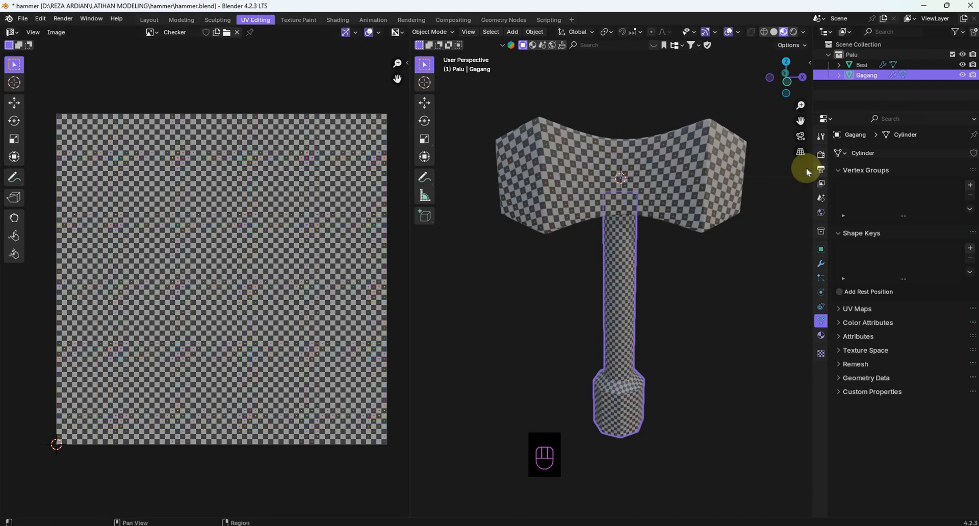
- Select both the hammer head and the handle objects and switch them together into Edit Mode
mouse_move(719, 265)
middle_mouse_down("shift")
mouse_move(707, 270)
mouse_move(719, 275)
middle_mouse_up("shift")
left_click(715, 280)
left_click(682, 192)
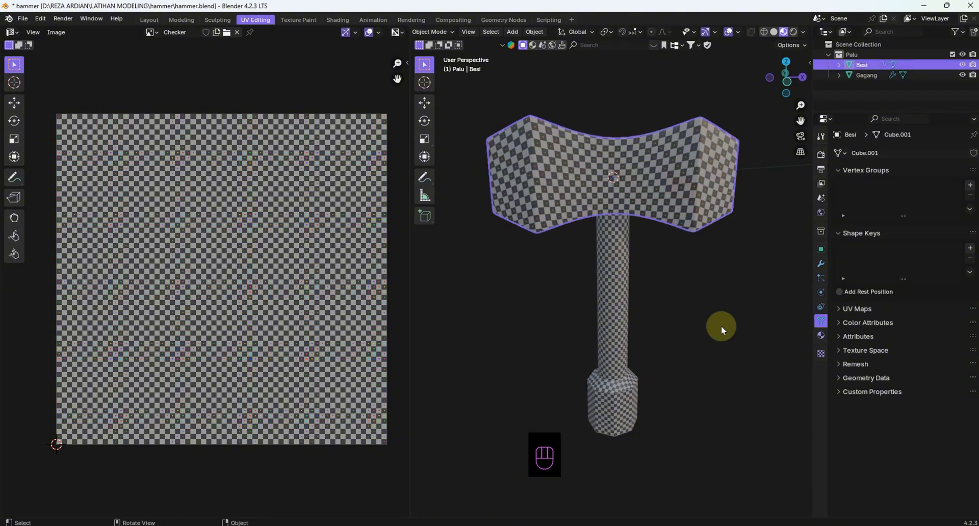
left_click(721, 326)
key("a")
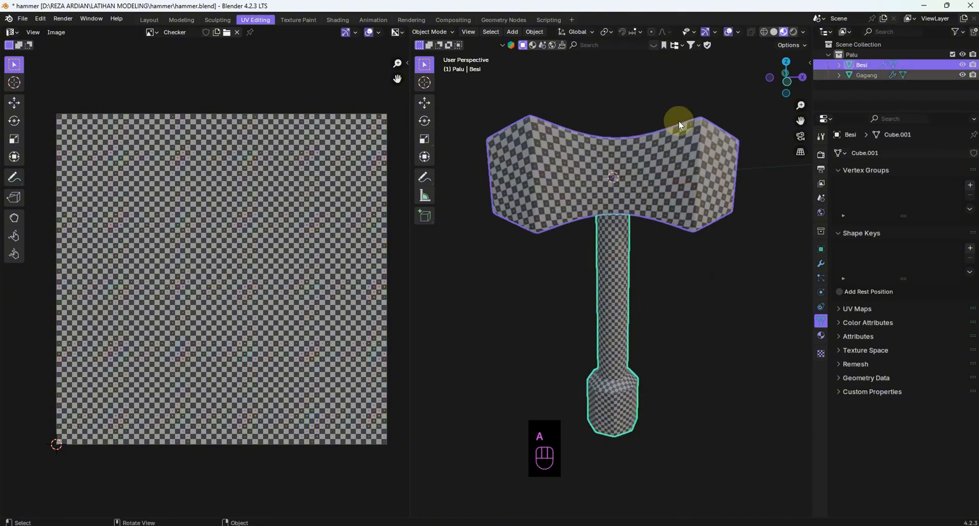
left_click(440, 30)
left_click(443, 53)
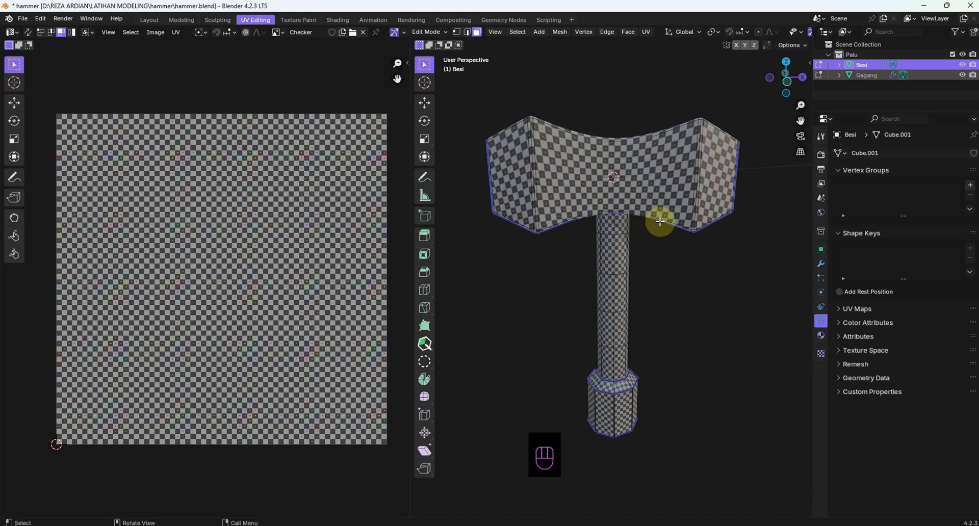
- Select all faces of the head and handle and all their UV islands to examine the combined layout
key("a")
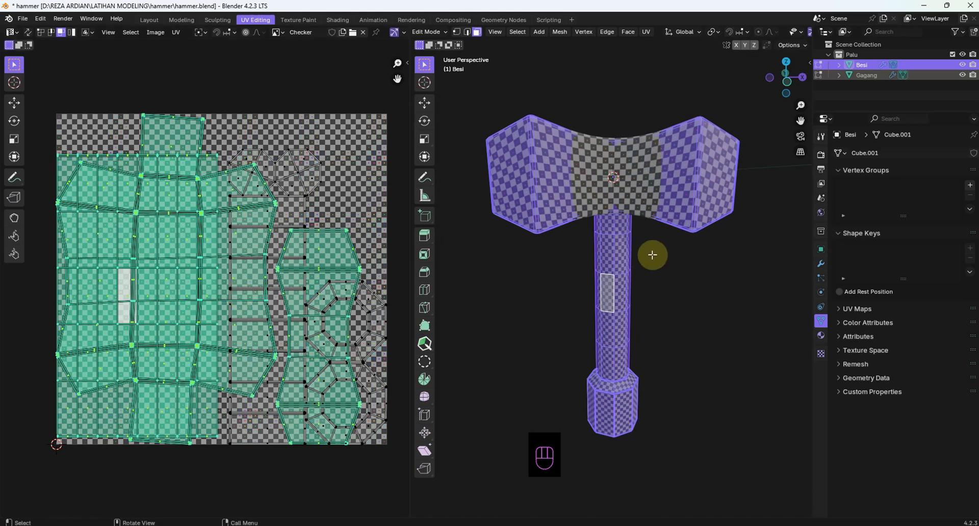
key("a")
key("a")
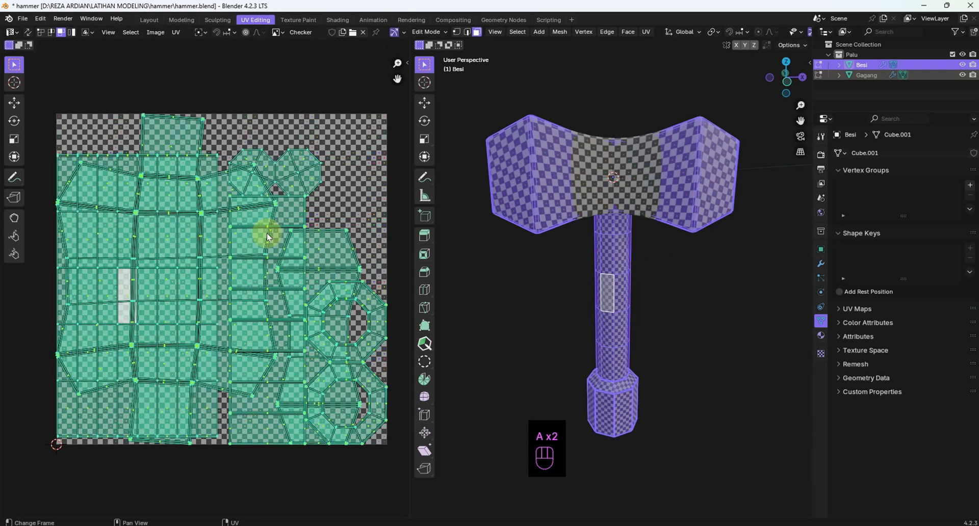
middle_click_drag(212, 284, 263, 269, "shift")
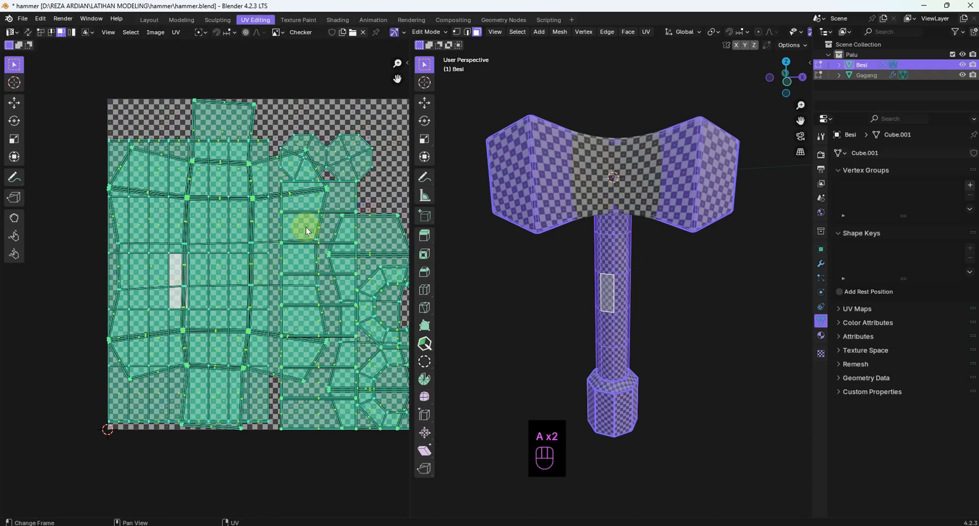
- Select the linked handle shaft faces and head faces to compare their islands in UV space, then clear the selection
left_click(660, 273)
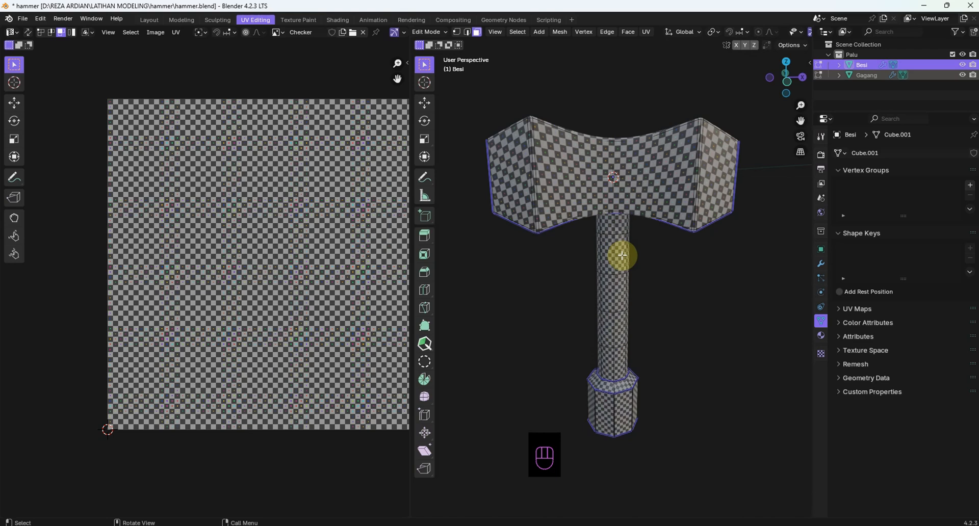
key("l")
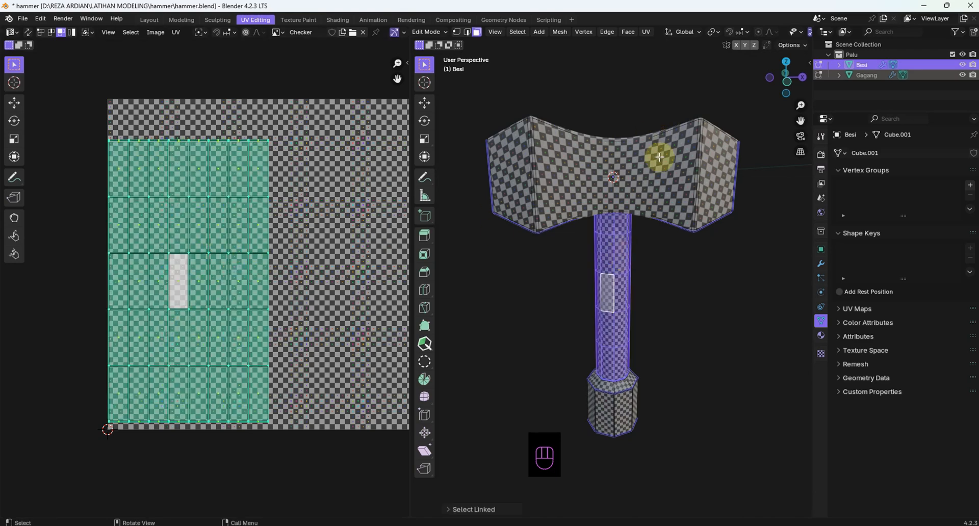
key("l")
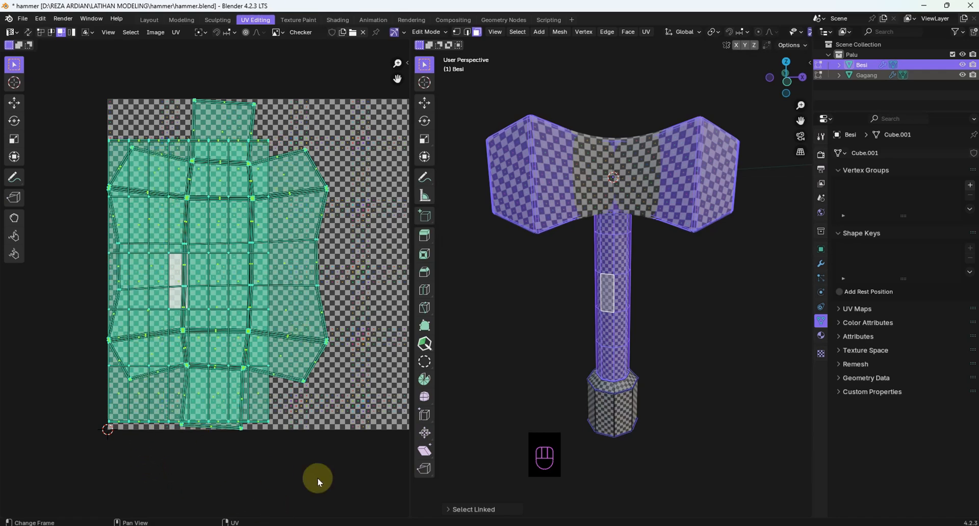
scroll(635, 286, "up", 2)
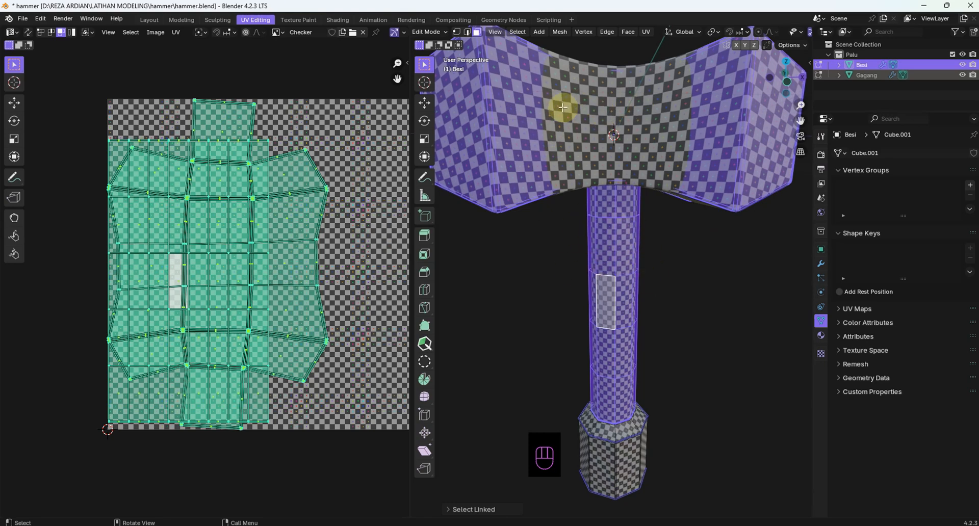
scroll(557, 105, "down", 2)
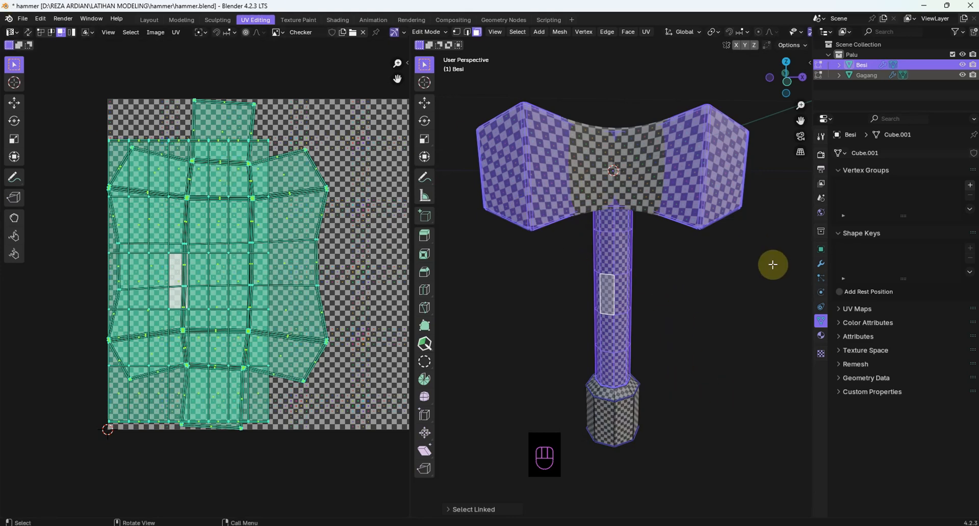
left_click(718, 284)
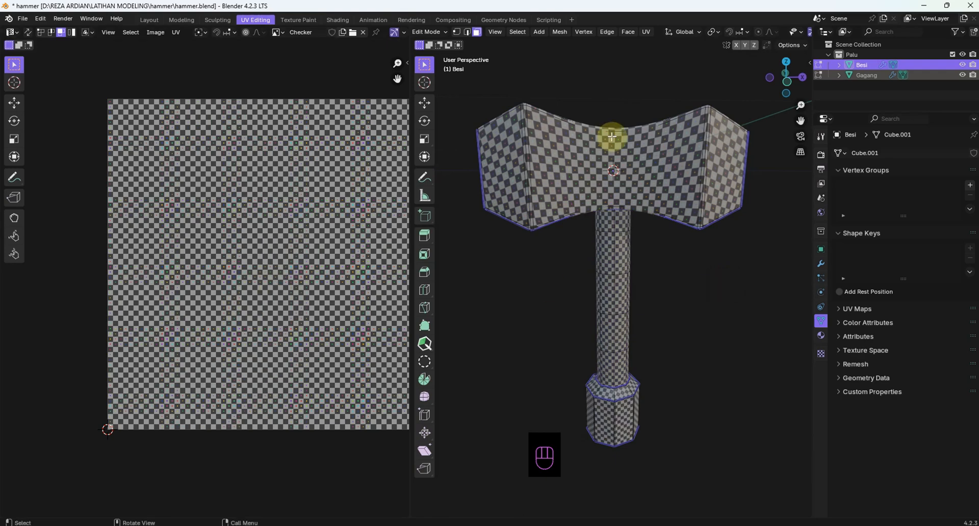
- Select all faces of both meshes and move the right-hand octagonal cap UV island into the upper-right corner of UV space
key("a")
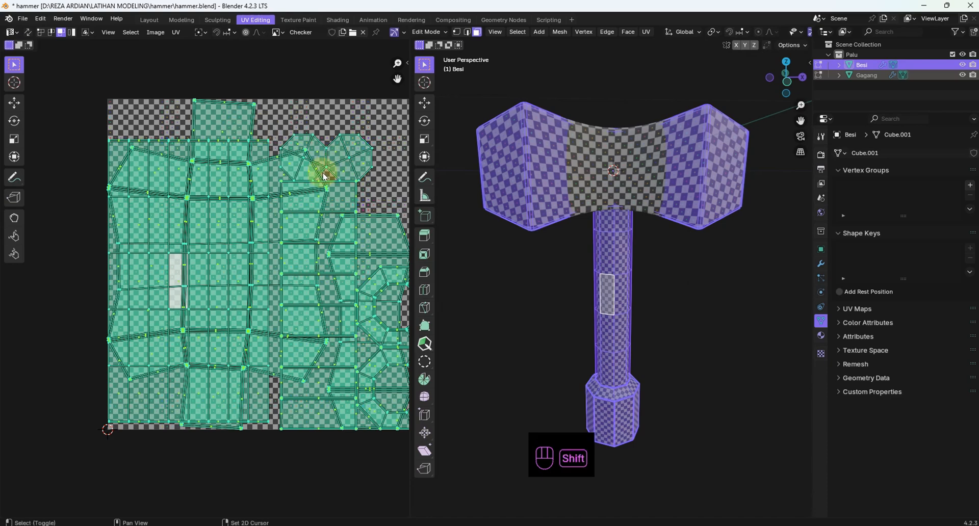
middle_click_drag(323, 169, 302, 175, "shift")
left_click(345, 105)
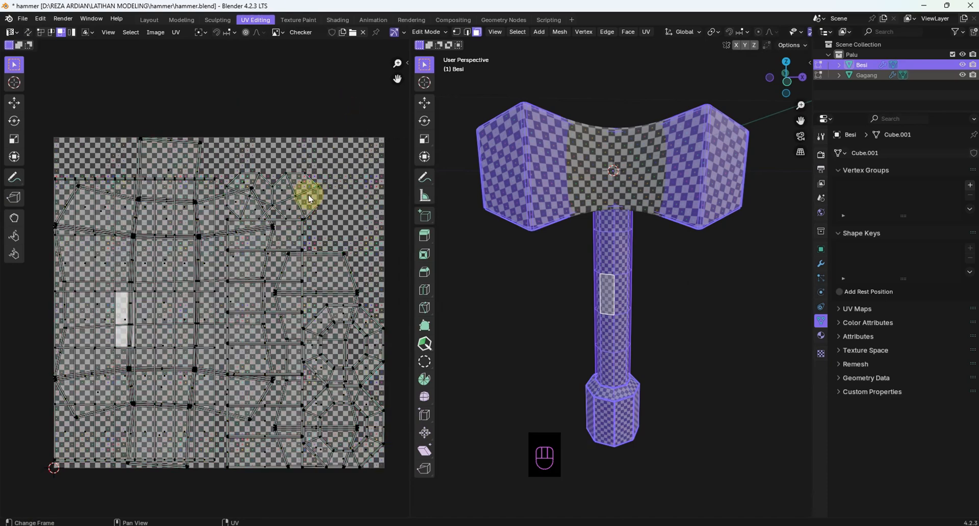
key("l")
scroll(286, 194, "up", 4)
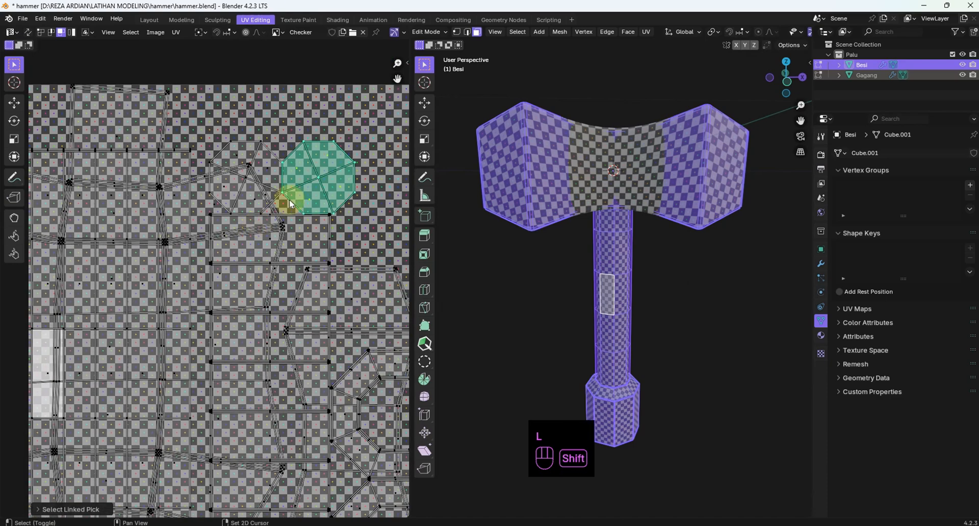
middle_click_drag(323, 184, 269, 220, "shift")
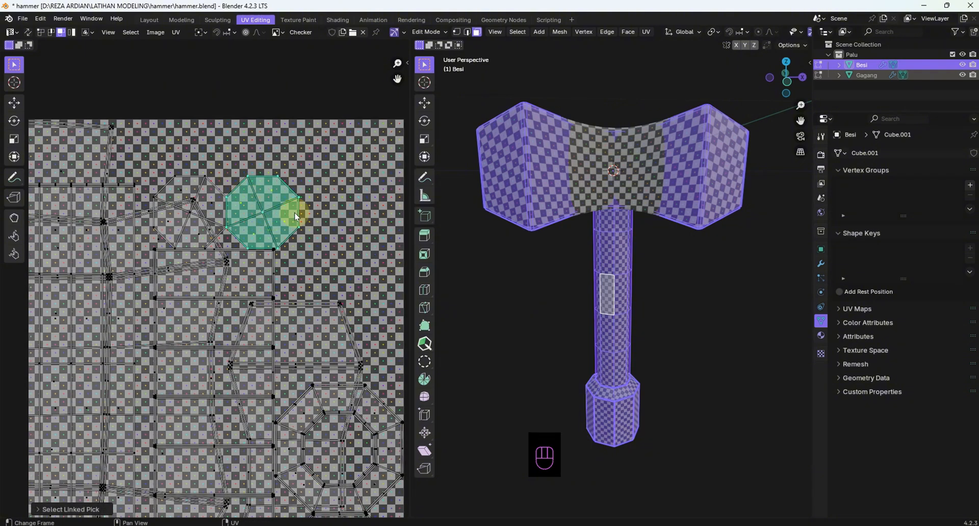
key("g")
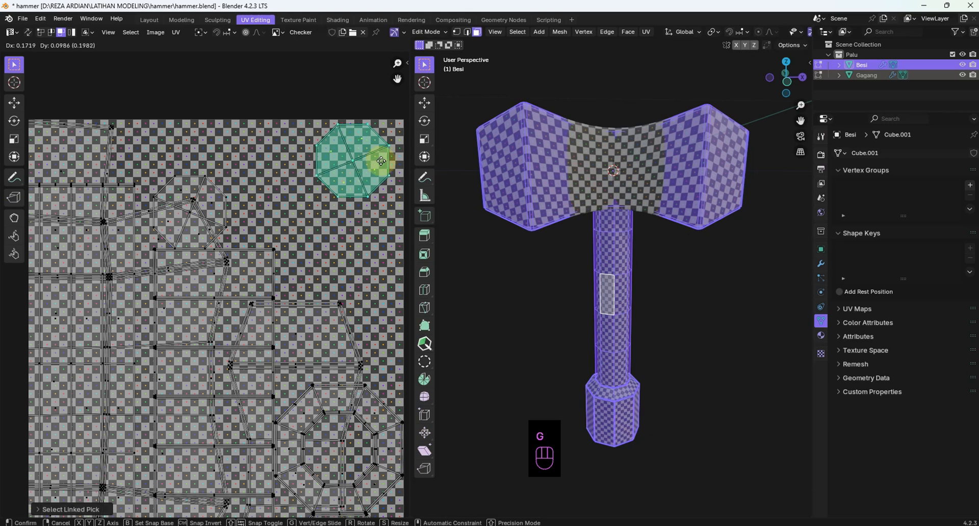
left_click(394, 158)
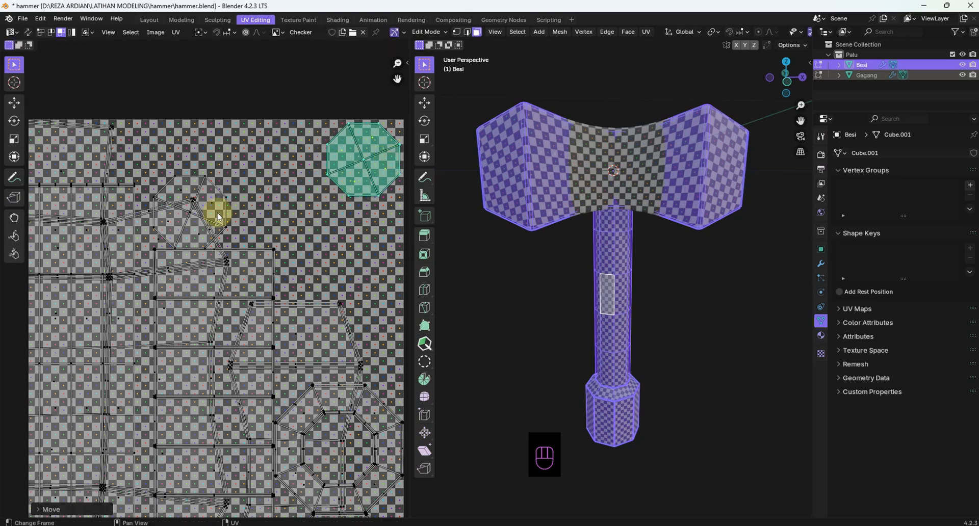
- Move the other octagonal cap UV island about 0.18 right and 0.10 up, placing it beside the first one
key("l")
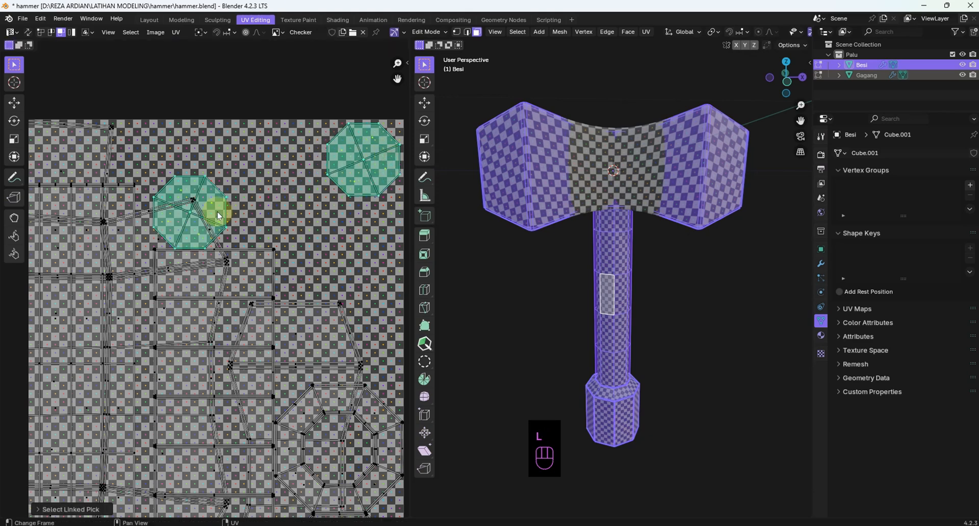
left_click(261, 177)
left_click(215, 200)
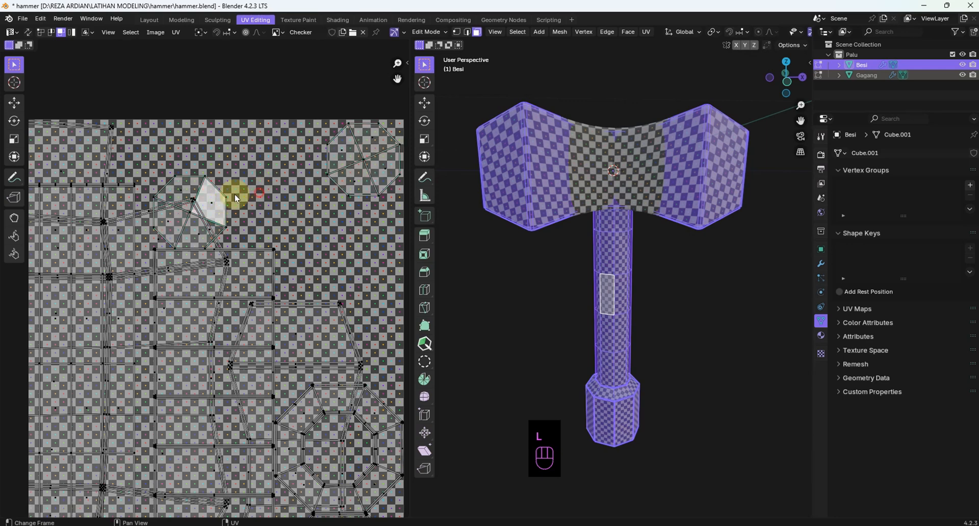
key("l")
key("g")
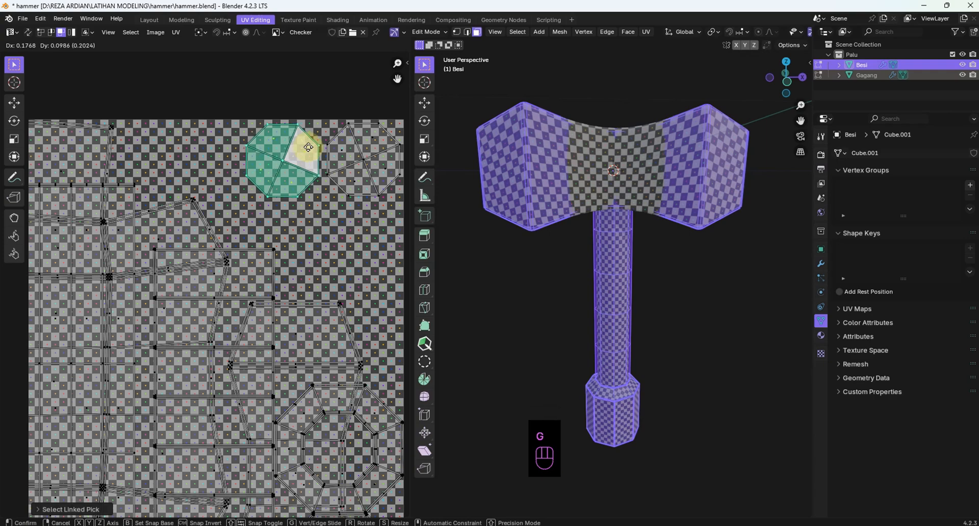
left_click(310, 146)
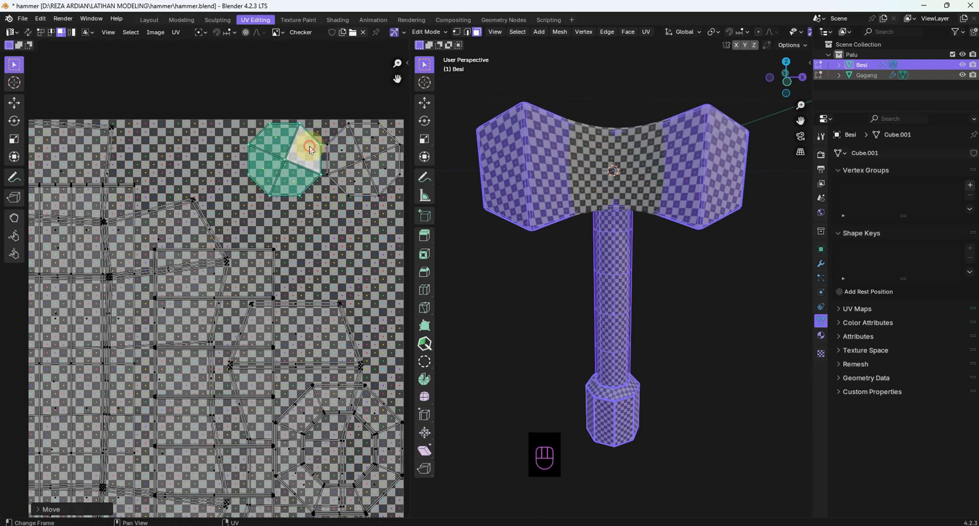
- Examine how the head and handle UV islands are distributed and overlap across the whole UV space
scroll(306, 176, "down", 4)
middle_click_drag(256, 236, 226, 205, "shift")
scroll(255, 202, "up", 2)
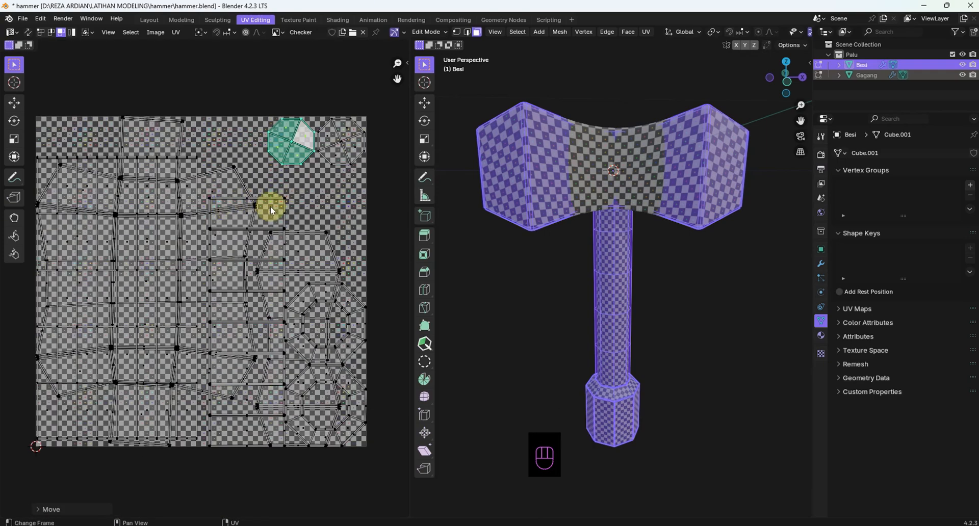
scroll(270, 205, "down", 2)
left_click(326, 226)
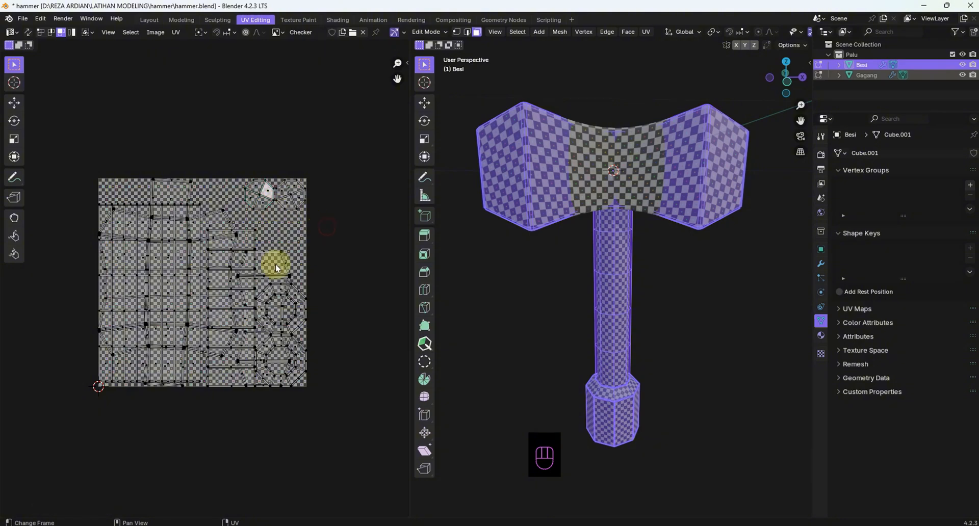
scroll(275, 176, "up", 3)
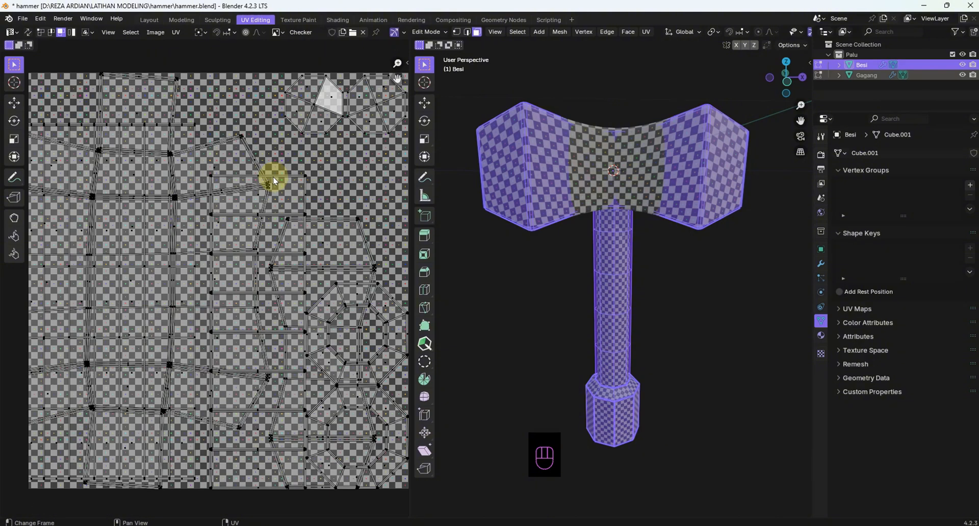
middle_click_drag(331, 140, 249, 243, "shift")
scroll(291, 216, "up", 2)
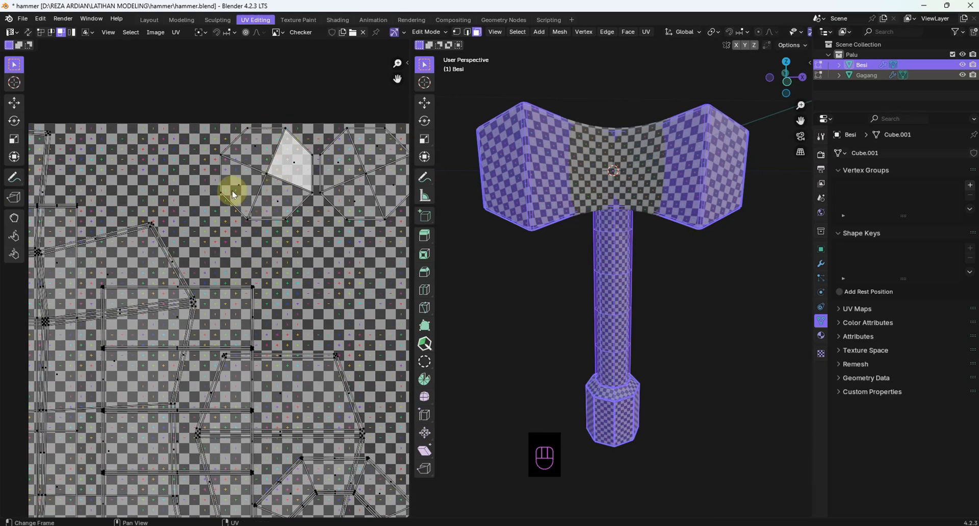
scroll(233, 190, "down", 3)
middle_click_drag(233, 189, 299, 86, "shift")
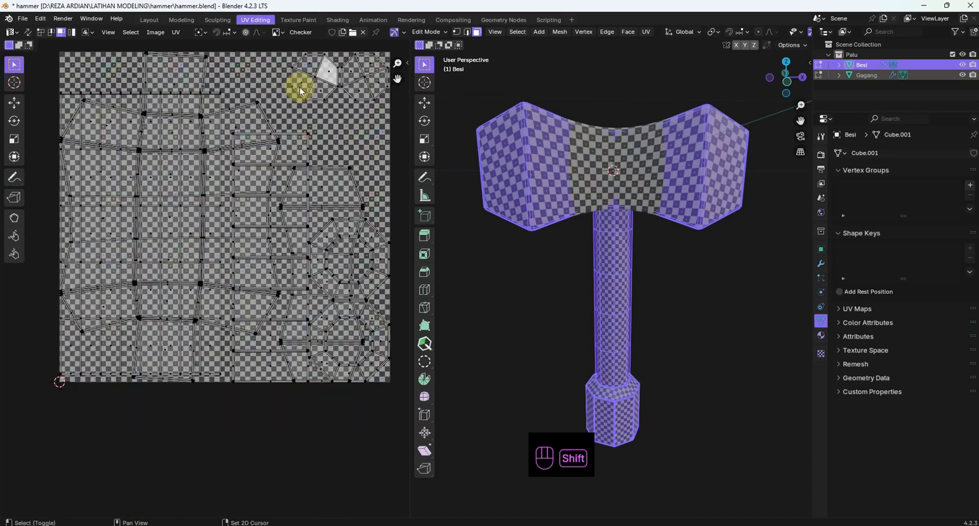
scroll(266, 220, "down", 2)
middle_click_drag(265, 219, 245, 276, "shift")
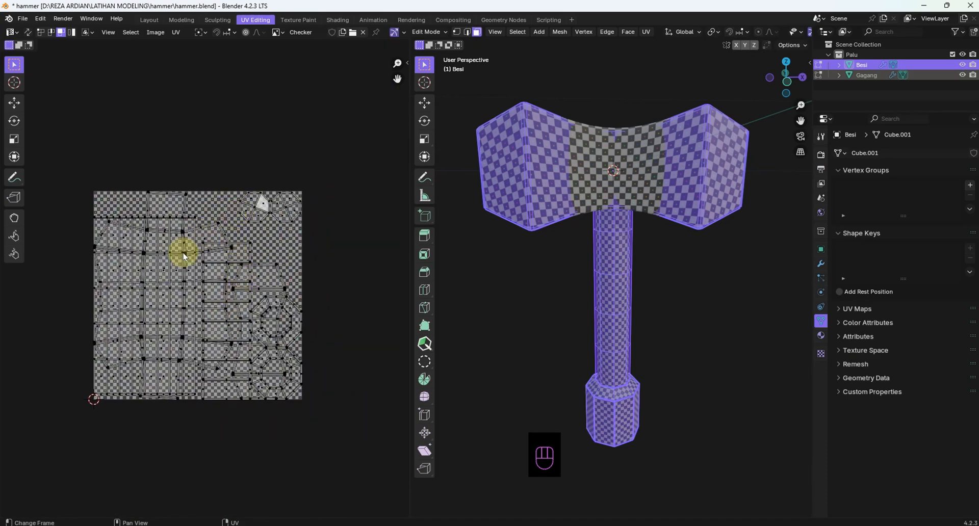
key("a")
left_click(356, 233)
middle_click_drag(242, 275, 265, 245, "shift")
scroll(262, 286, "up", 2)
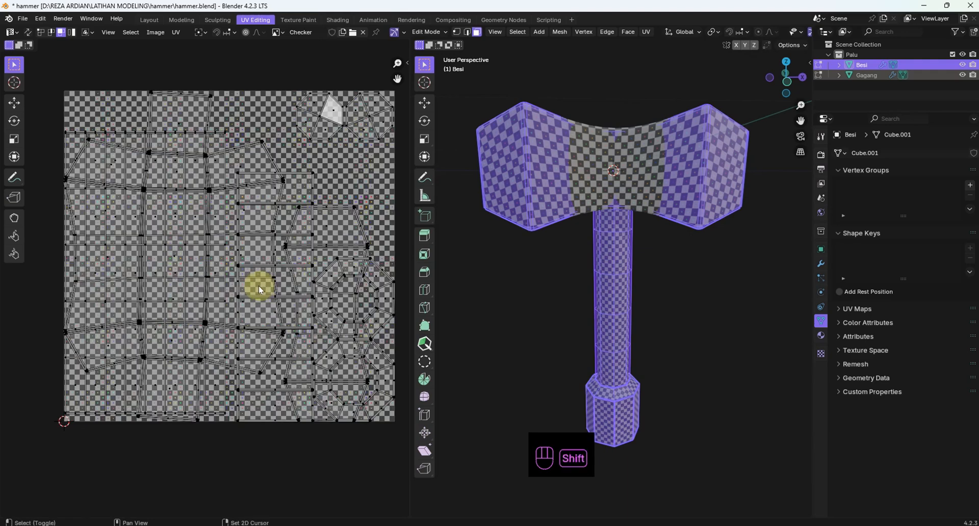
middle_click_drag(229, 292, 209, 304, "shift")
left_click(391, 144)
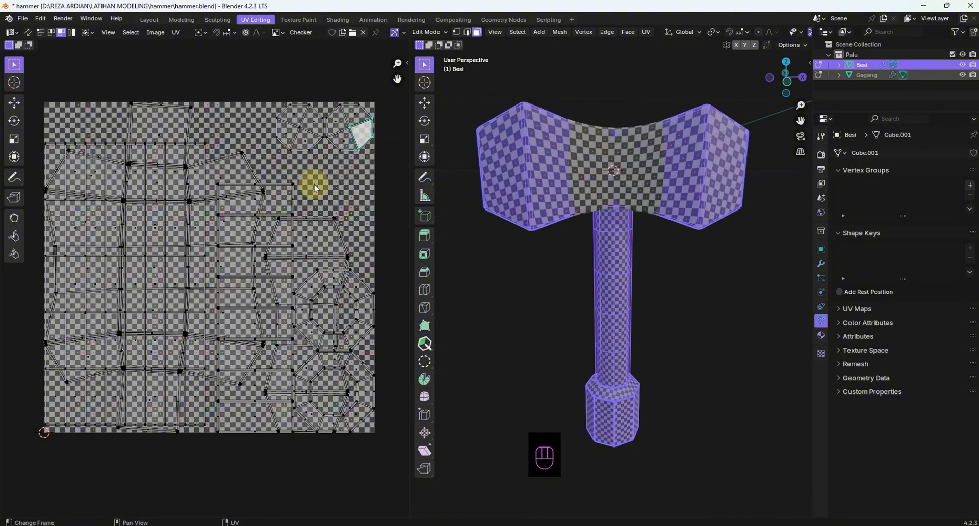
scroll(324, 339, "down", 3)
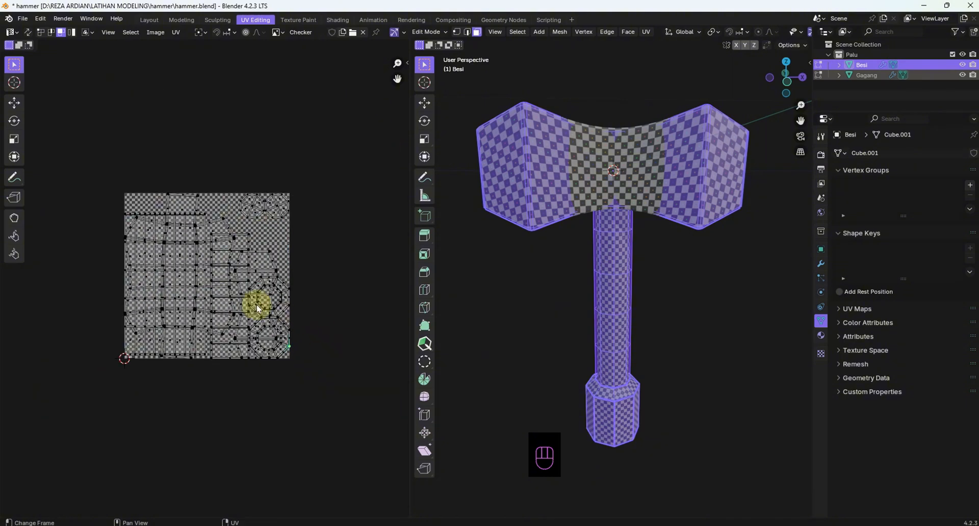
scroll(149, 280, "up", 2)
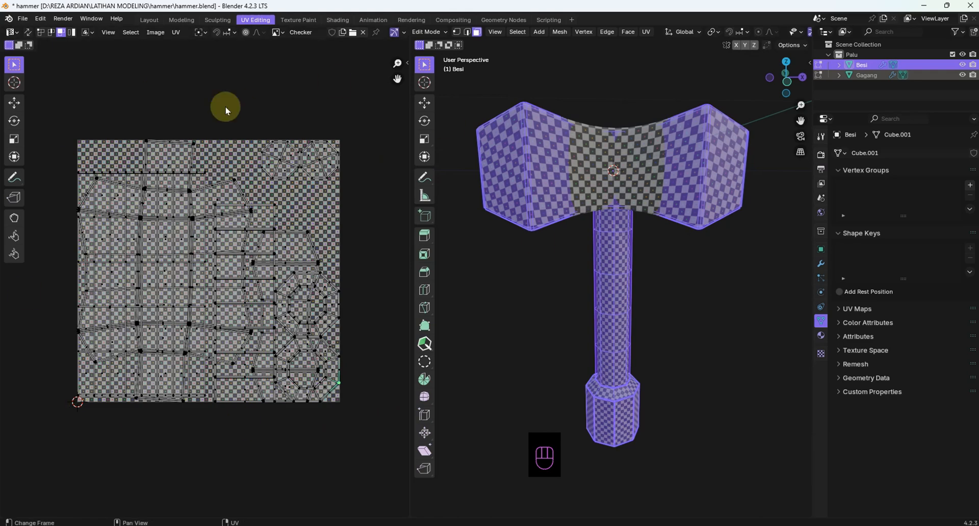
- Select all UV islands and pack them with Exact Shape (Concave), scaling, Any rotation, Scaled margin 0.001 and Closest UDIM
key("a")
key("a")
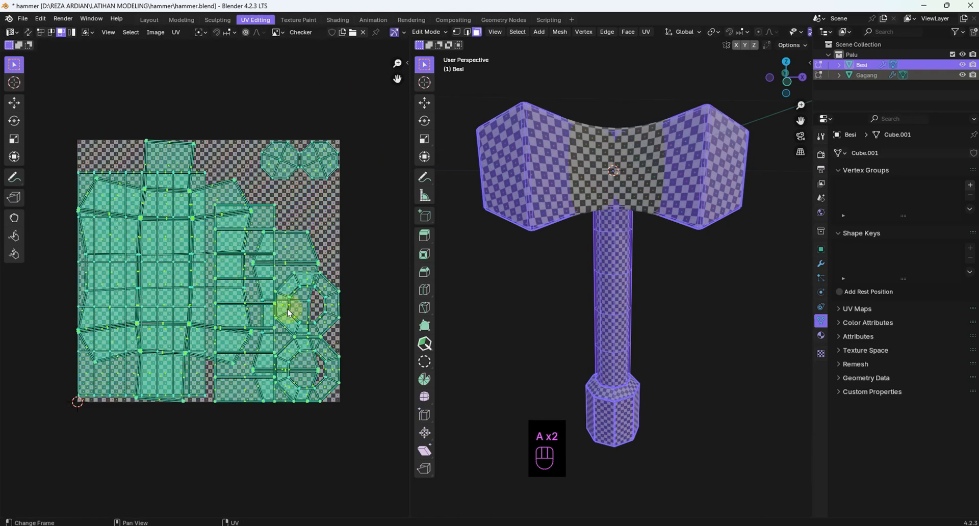
key("super")
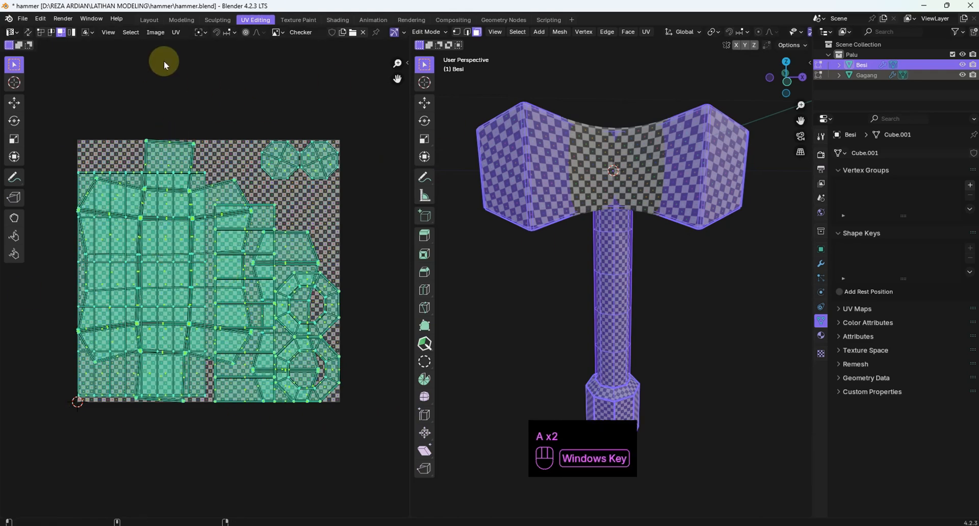
key("super")
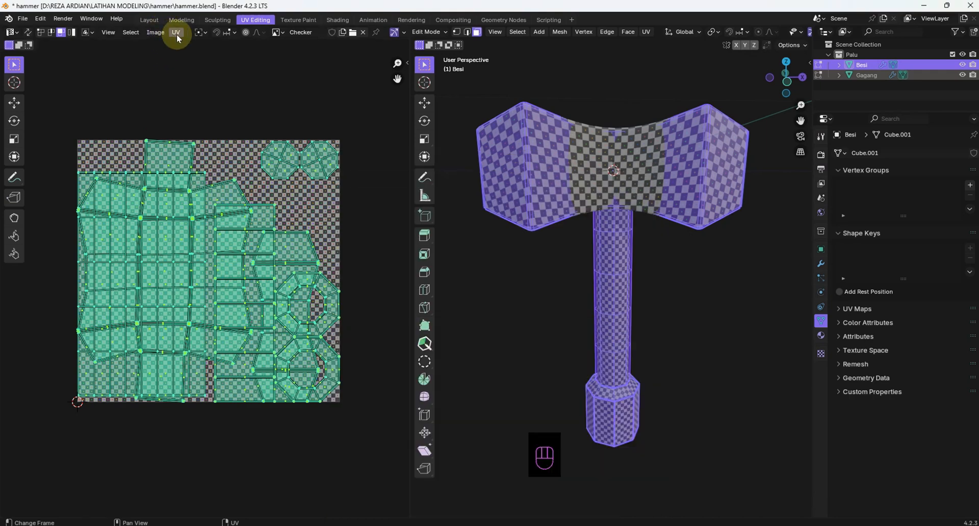
left_click(176, 32)
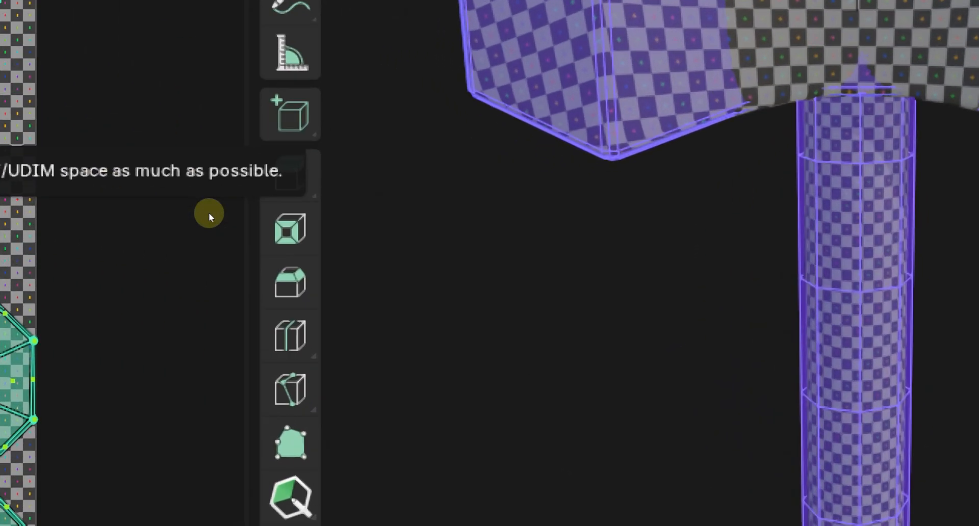
left_click(210, 216)
left_click(519, 97)
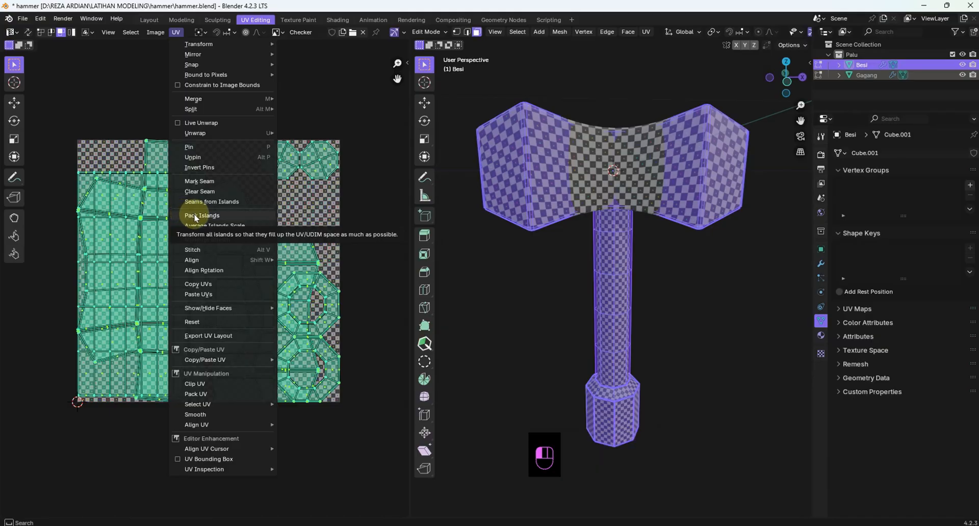
left_click(190, 215)
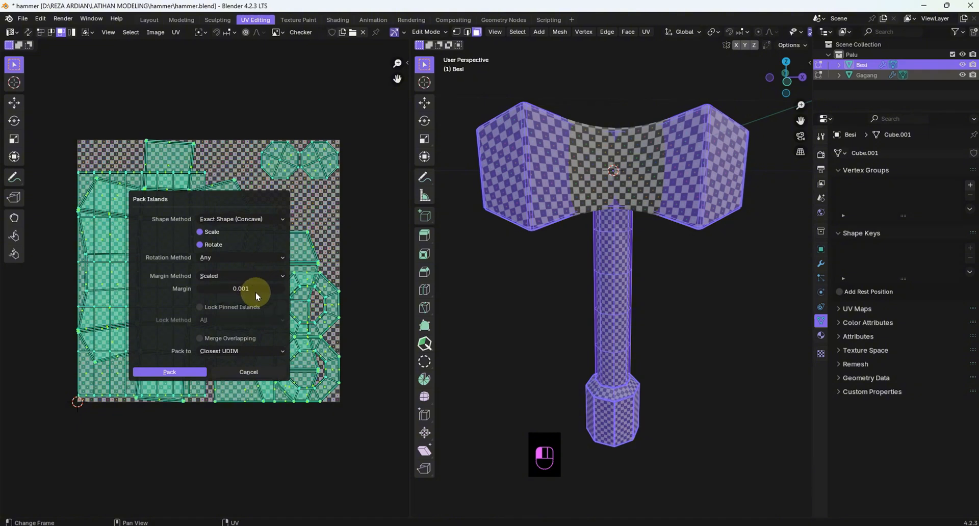
left_click(182, 372)
- Inspect the packed layout up close for gaps around the octagonal caps and between the head and handle islands
scroll(188, 293, "up", 1)
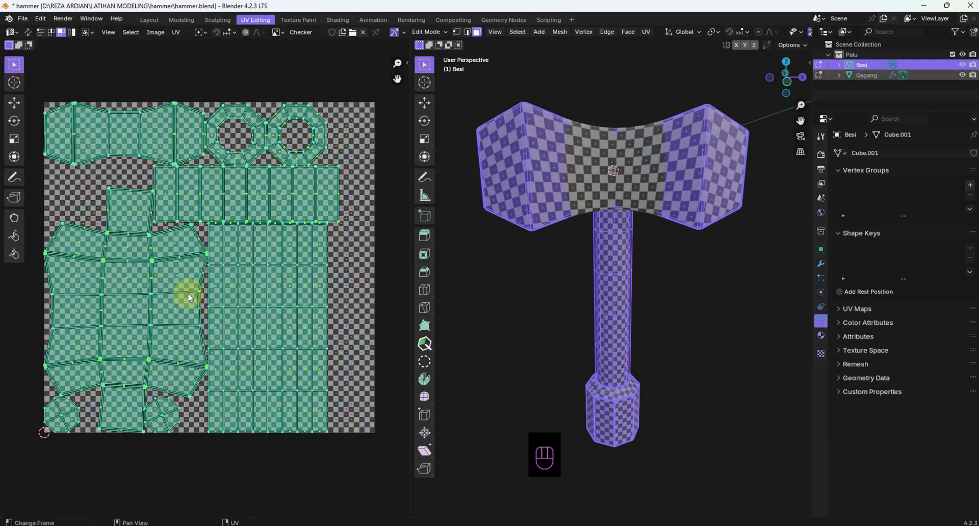
scroll(187, 292, "up", 1)
middle_click_drag(240, 255, 339, 186, "shift")
scroll(200, 357, "up", 1)
middle_click_drag(198, 363, 204, 332, "shift")
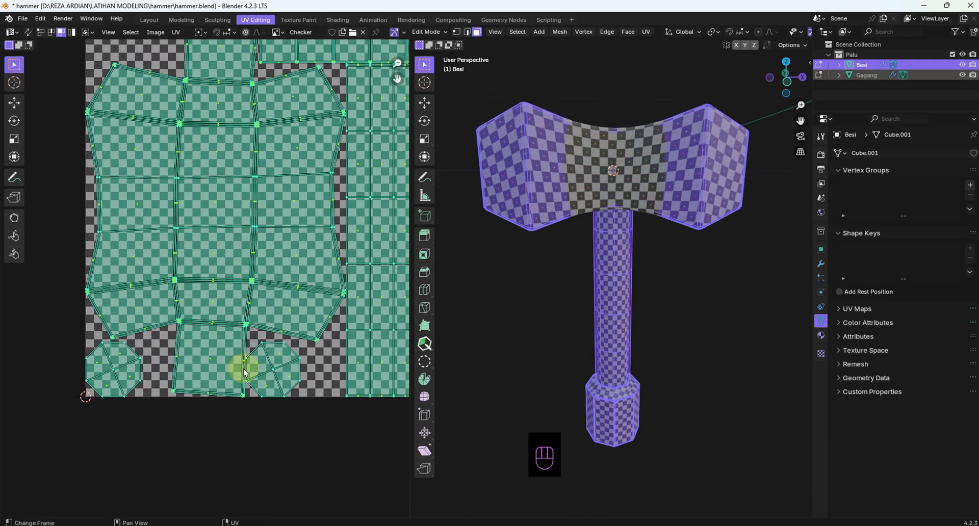
scroll(243, 369, "up", 2)
middle_click_drag(243, 370, 267, 260, "shift")
middle_click_drag(232, 335, 247, 383, "shift")
scroll(254, 321, "down", 3)
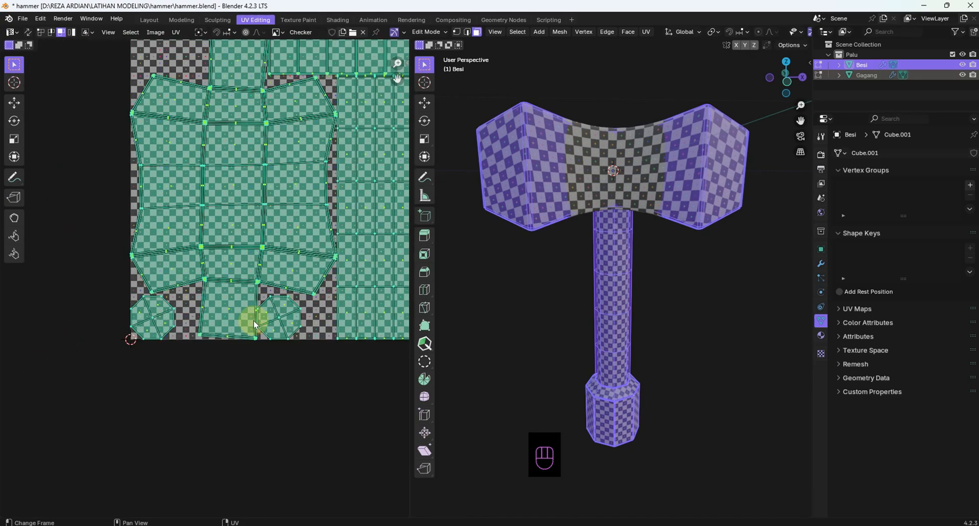
middle_click_drag(254, 321, 181, 392, "shift")
middle_click_drag(242, 235, 223, 394, "shift")
scroll(203, 287, "up", 2)
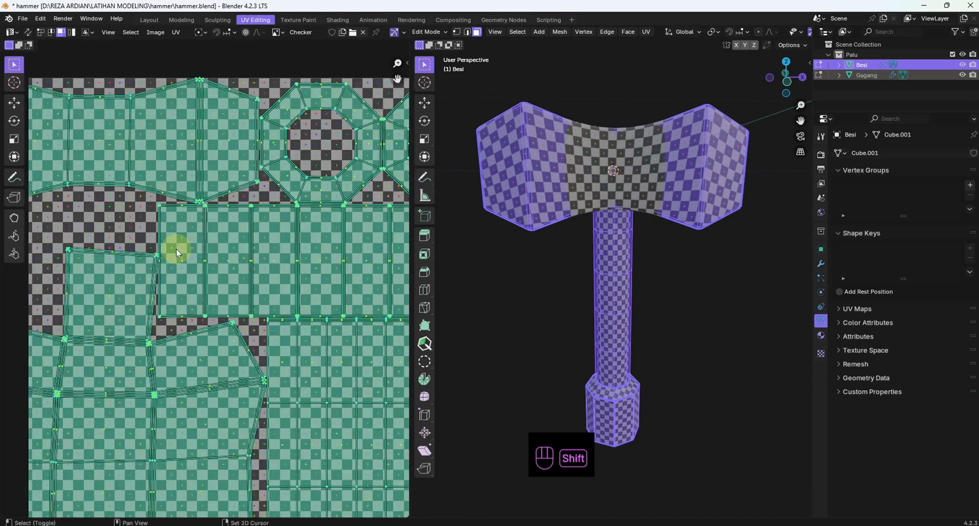
scroll(173, 264, "up", 2)
middle_click_drag(173, 263, 245, 289, "shift")
scroll(219, 332, "down", 8)
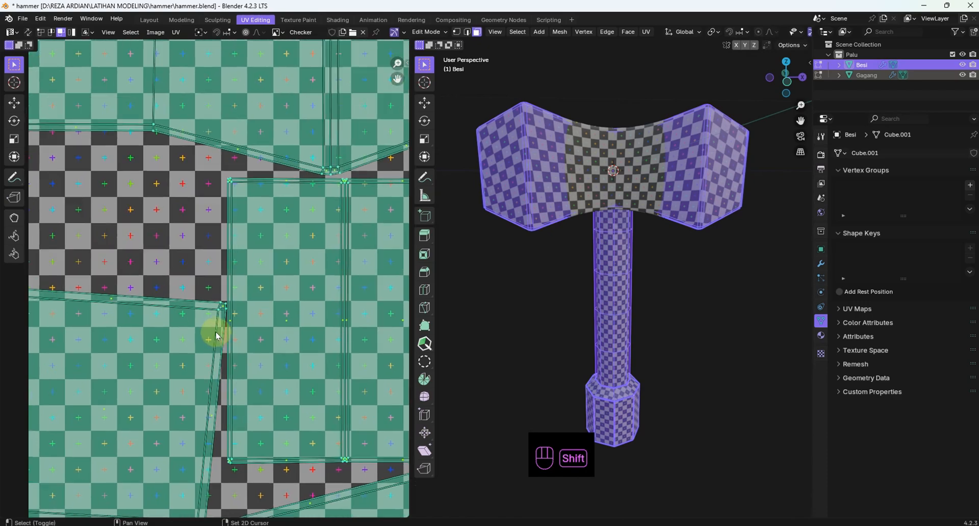
- Examine the spacing of the handle islands and the unused space across the whole packed UV layout
scroll(286, 294, "up", 2)
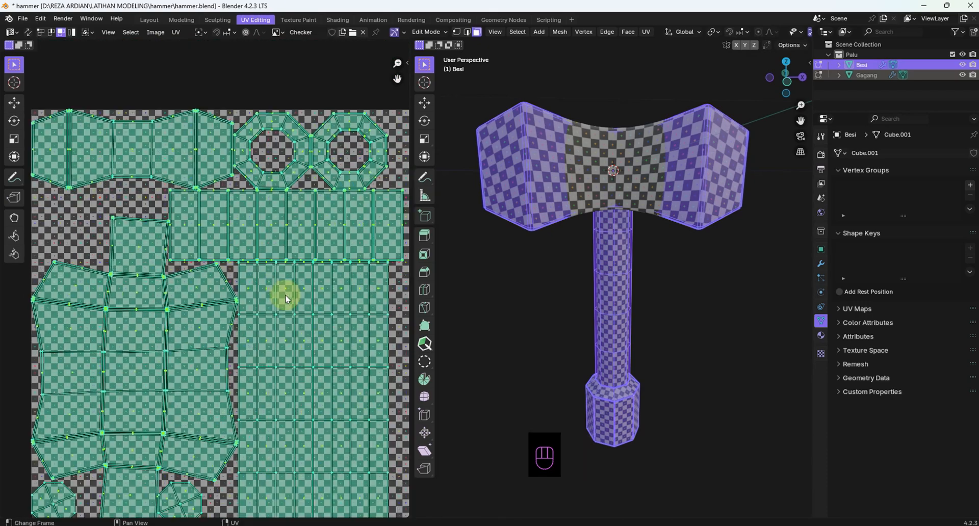
middle_click_drag(237, 262, 169, 210, "shift")
scroll(265, 256, "down", 4)
middle_click_drag(264, 256, 230, 225, "shift")
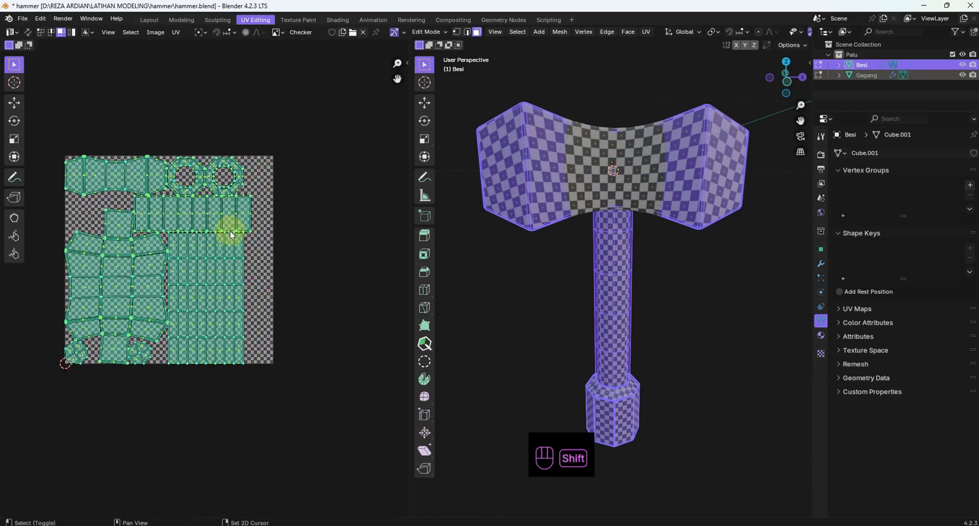
scroll(227, 258, "up", 3)
middle_click_drag(228, 258, 264, 256, "shift")
scroll(267, 263, "down", 4)
middle_click_drag(176, 201, 192, 214, "shift")
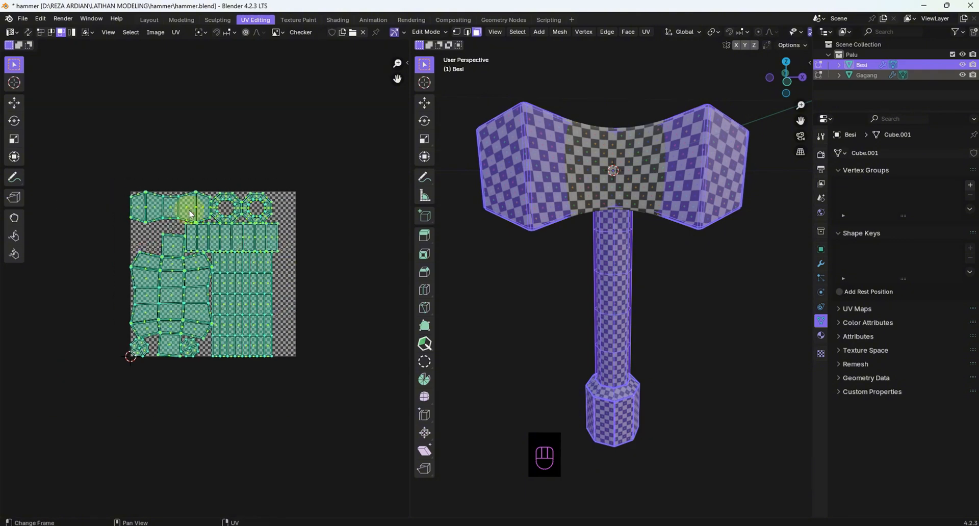
scroll(179, 211, "up", 2)
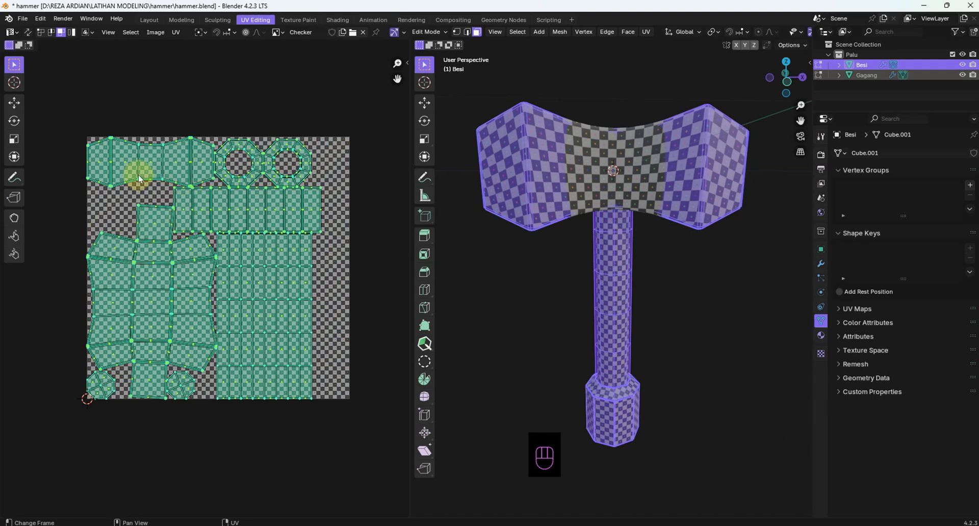
scroll(225, 324, "up", 5)
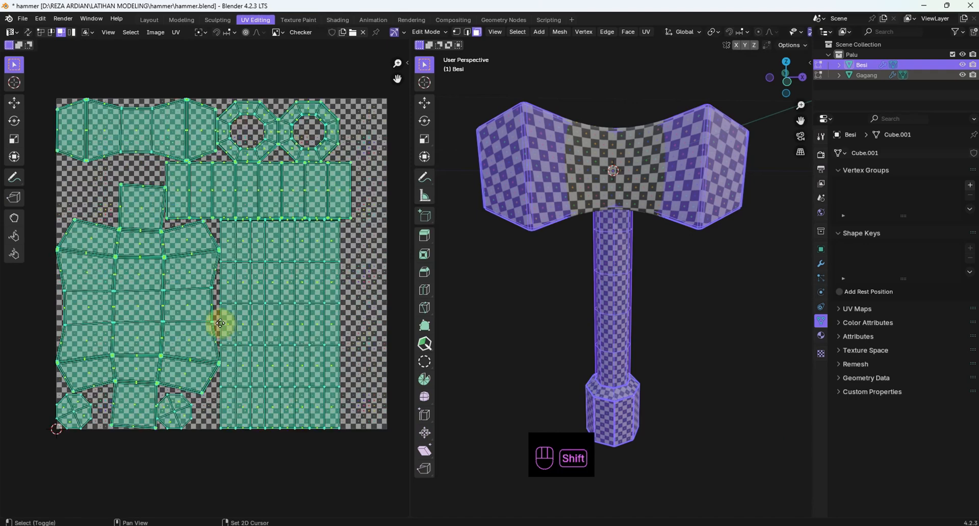
scroll(227, 312, "down", 5)
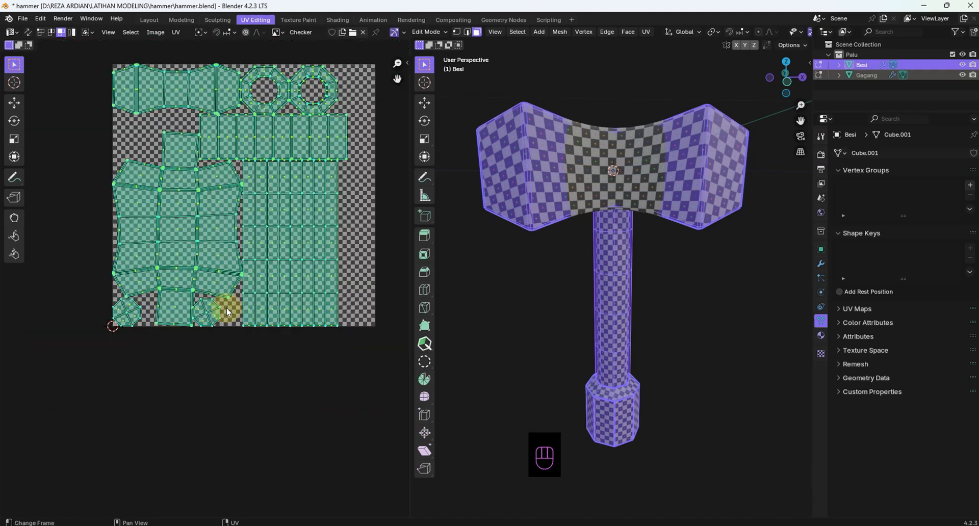
left_click(220, 359)
middle_click_drag(258, 271, 234, 338, "shift")
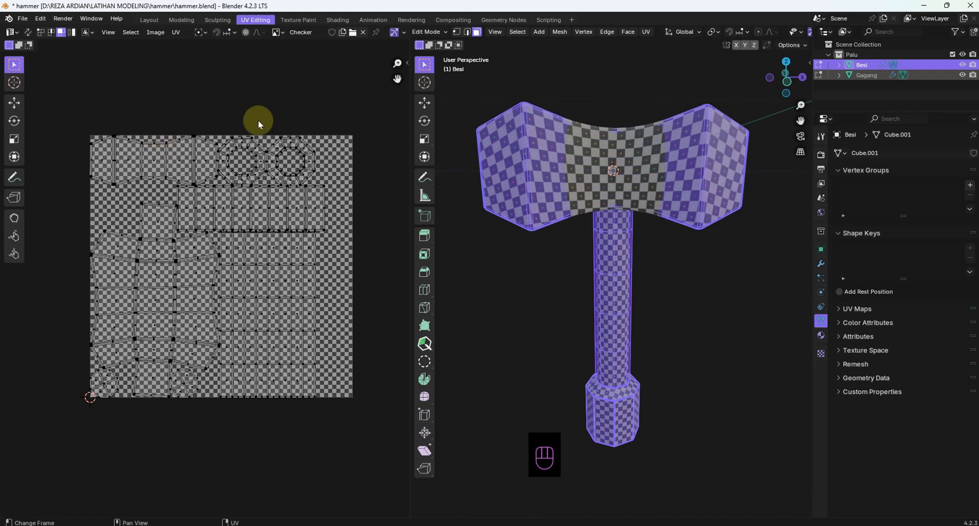
key("a")
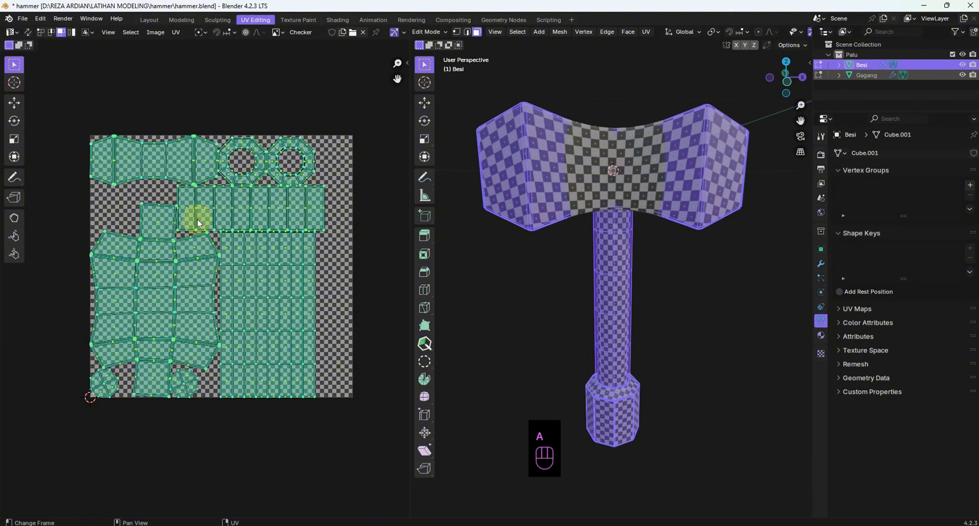
scroll(197, 219, "up", 3)
middle_click_drag(182, 212, 203, 197, "shift")
scroll(205, 201, "down", 3)
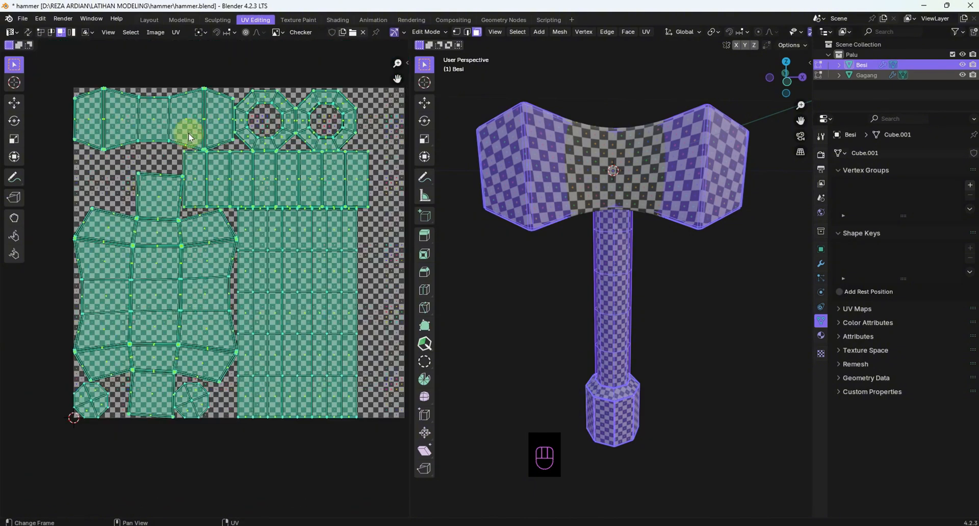
- Select the upper head strip, both ring islands, the wide handle strip and the shaft island, and move them about 0.011 right along X
left_click(226, 69)
key("l")
key("l")
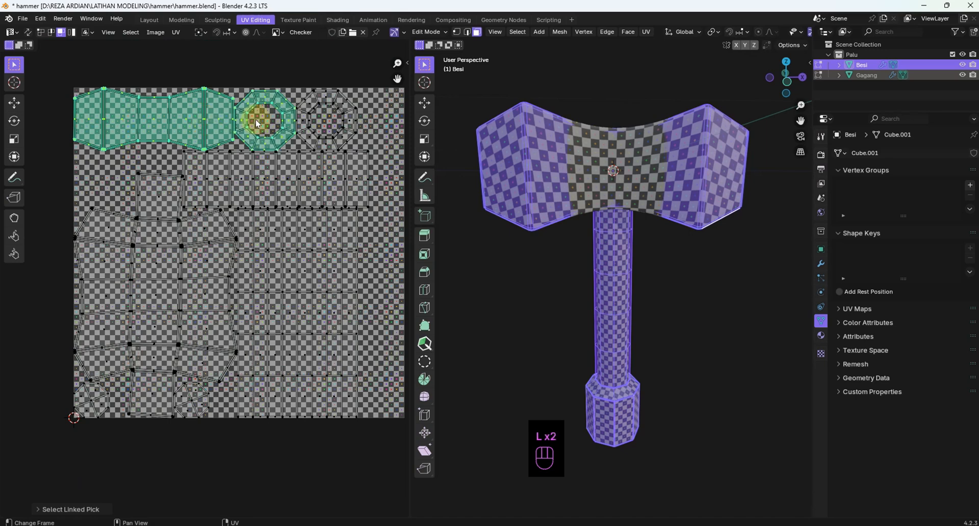
key("l")
key("l")
key("l")
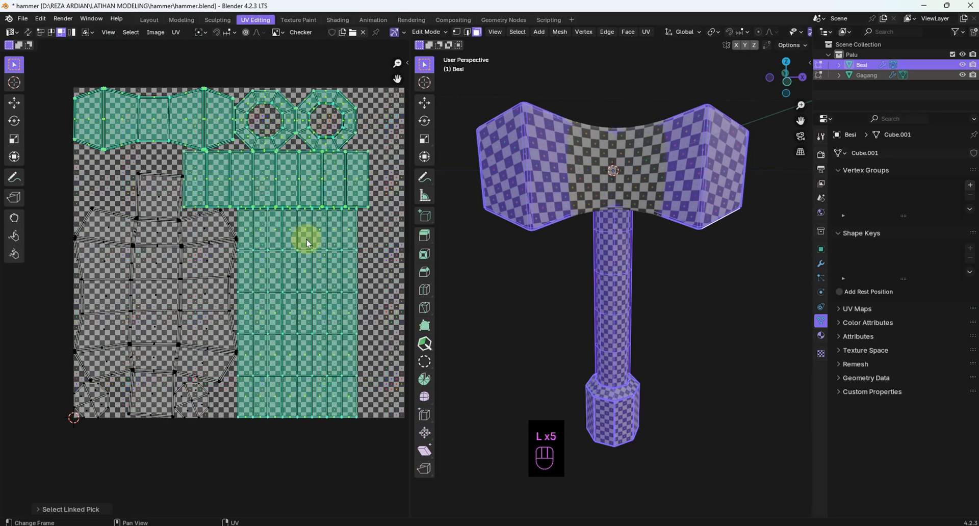
key("g")
key("x")
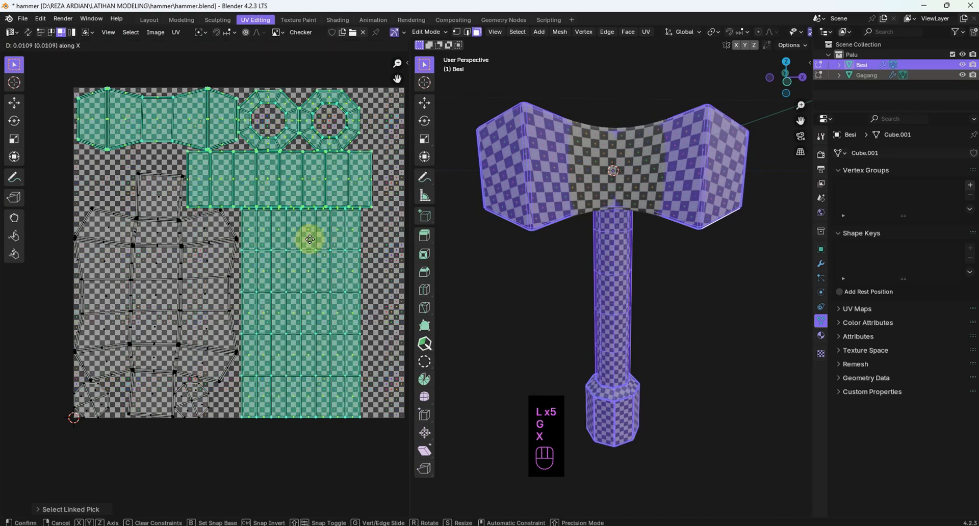
left_click(310, 239)
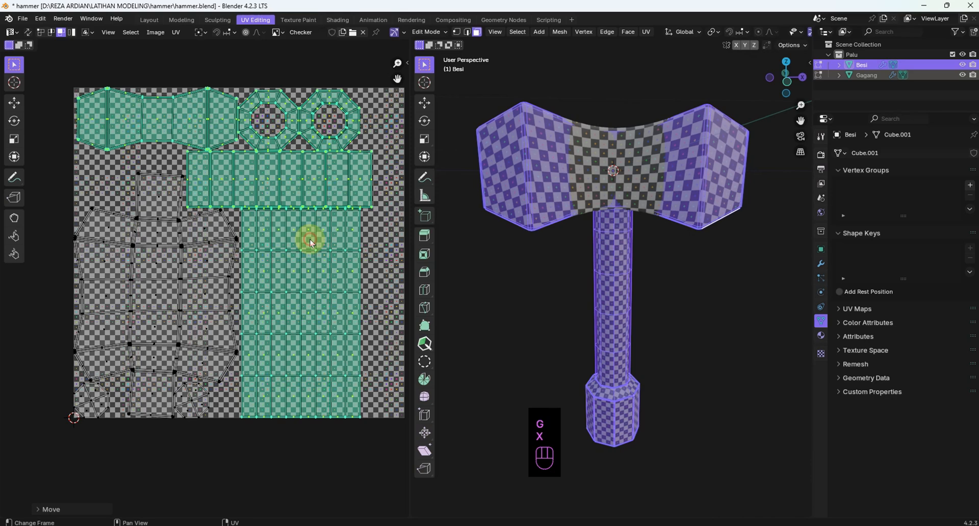
left_click(332, 469)
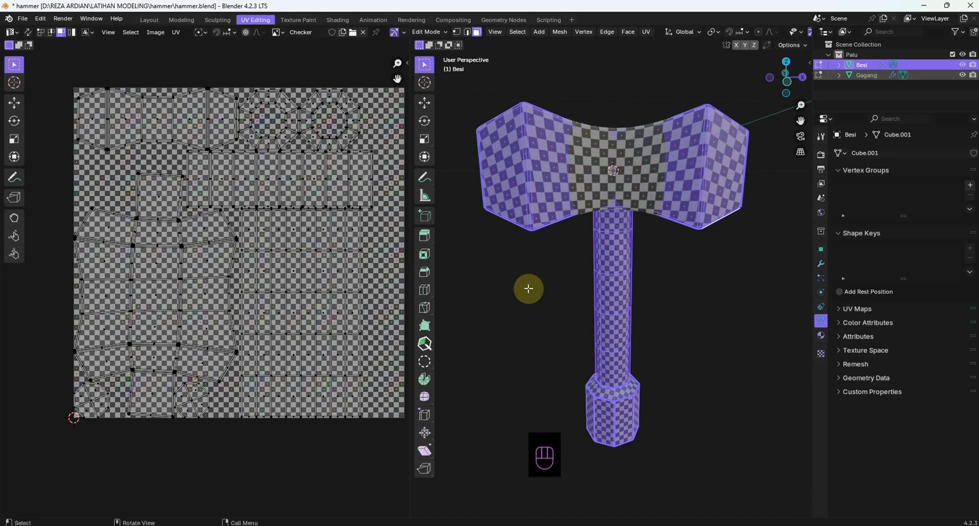
- Reselect the upper head strip, both rings and the two handle islands, move them another 0.009 or so right along X, and deselect
scroll(312, 263, "up", 1)
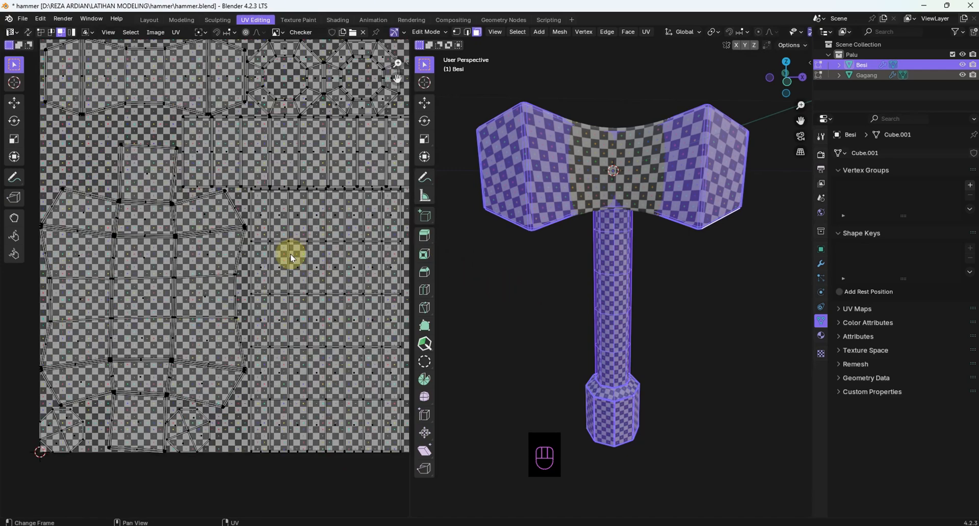
scroll(291, 254, "down", 3)
middle_click_drag(282, 238, 277, 262, "shift")
scroll(174, 205, "up", 2)
key("l")
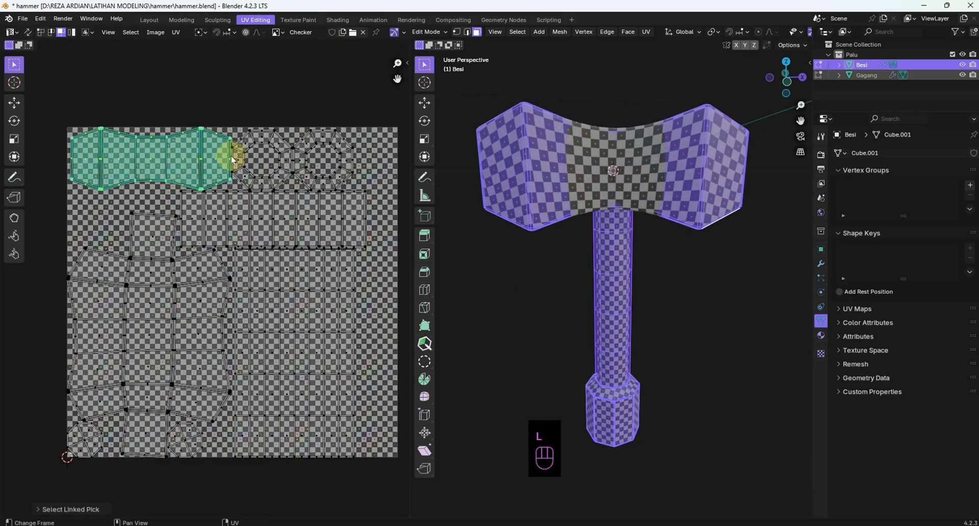
key("l")
key("l")
key("l")
key("l")
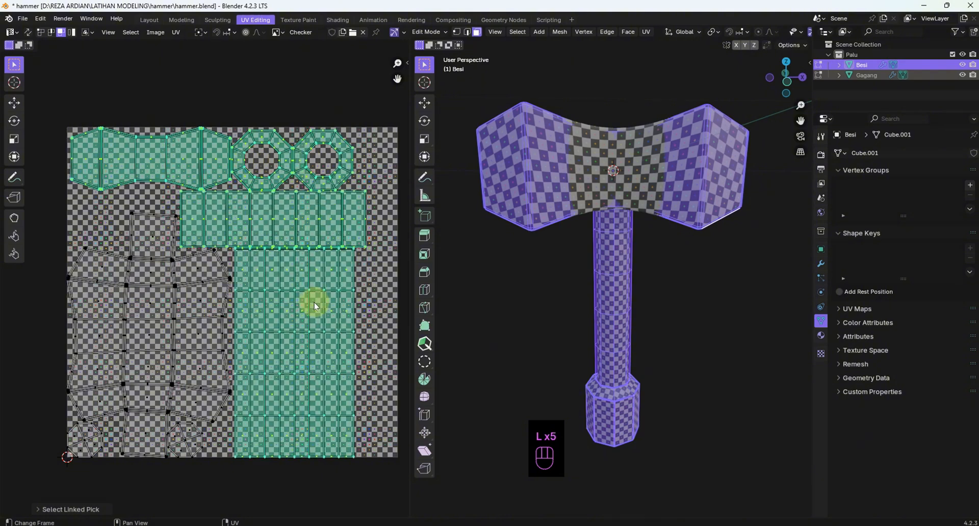
scroll(285, 276, "up", 2)
middle_click_drag(253, 276, 210, 266, "shift")
scroll(239, 275, "up", 2)
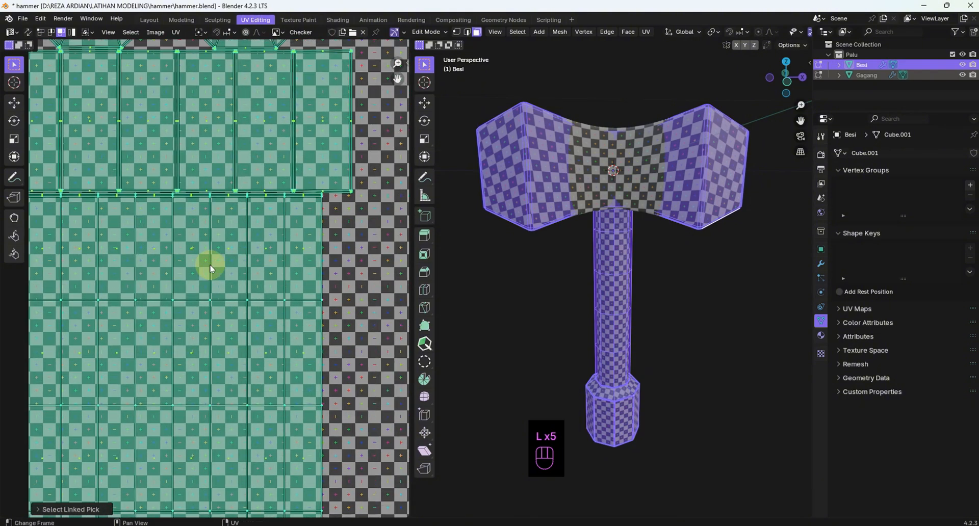
key("g")
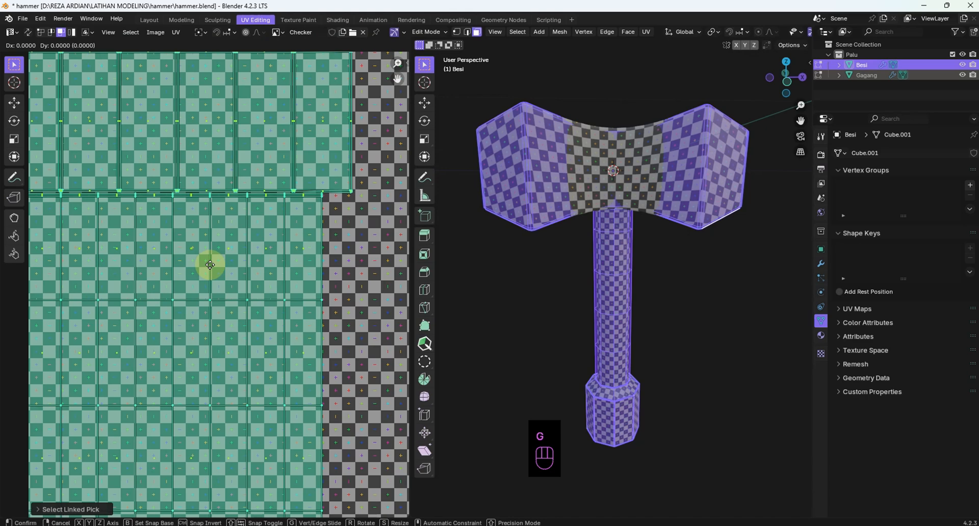
key("x")
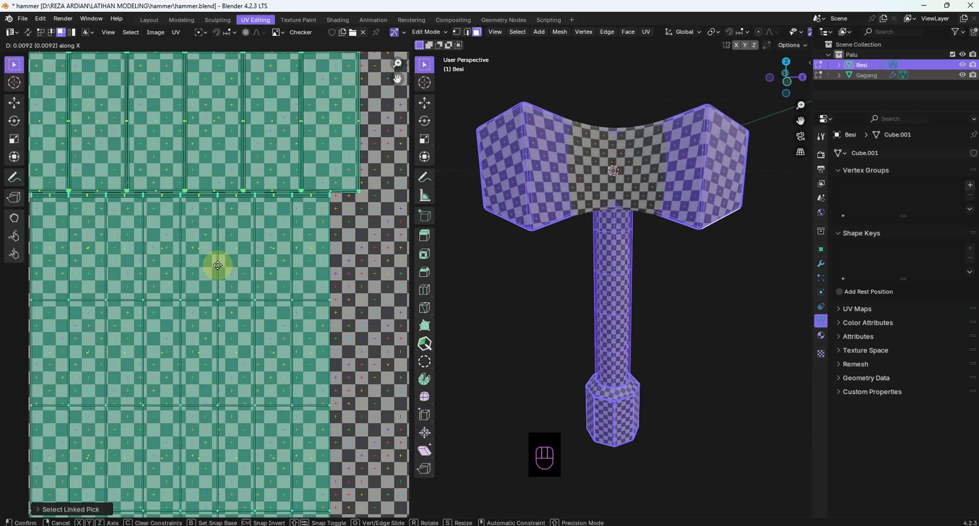
left_click(218, 265)
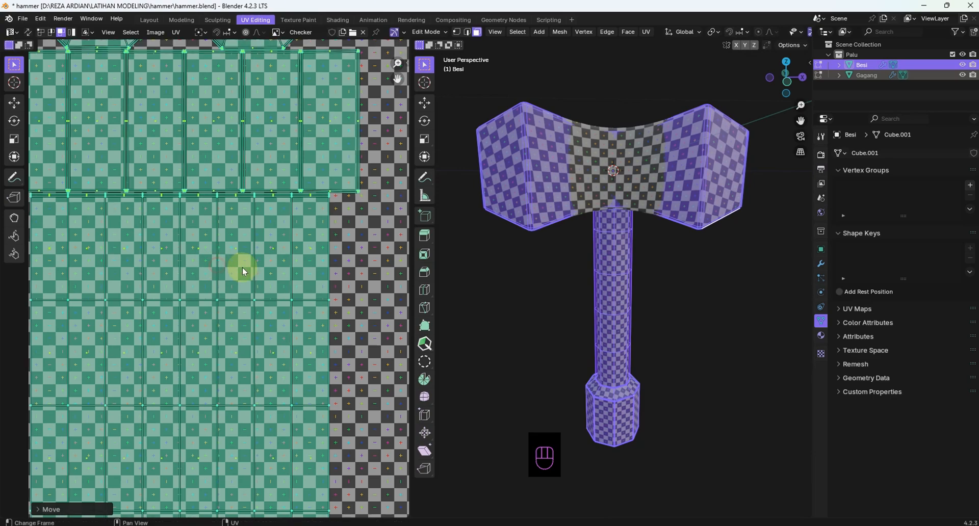
scroll(244, 268, "down", 5)
middle_click_drag(281, 290, 314, 316, "shift")
left_click(360, 279)
- Switch to the Modeling workspace to view the whole hammer model
scroll(251, 266, "up", 2)
scroll(253, 268, "down", 5)
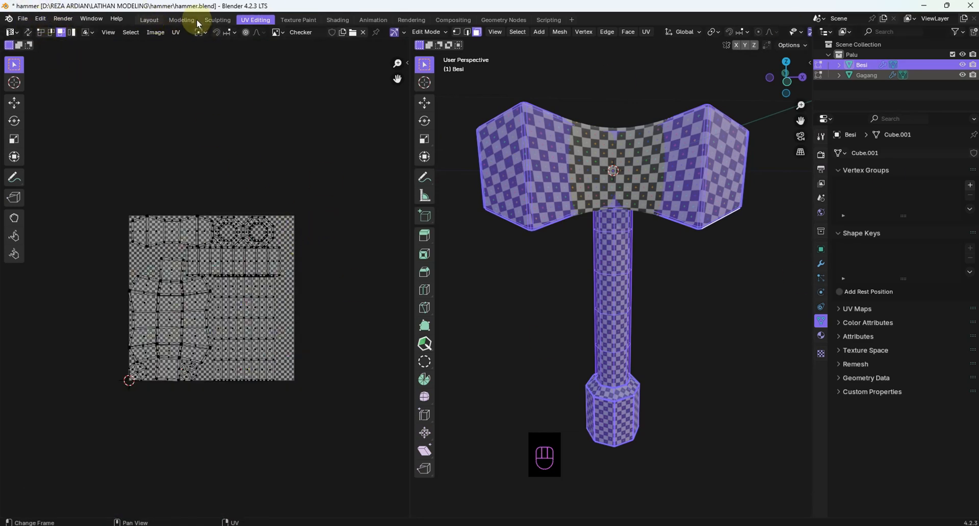
left_click(182, 20)
scroll(384, 295, "up", 5)
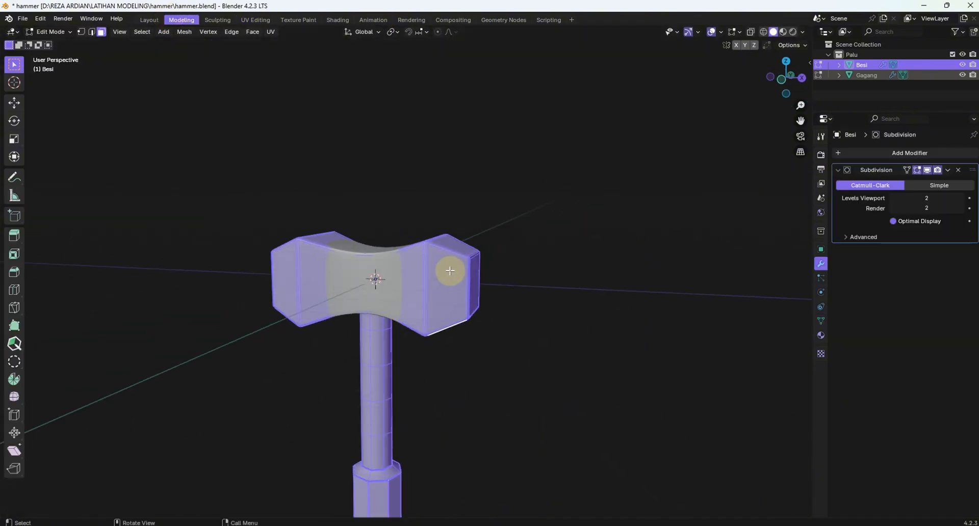
middle_click_drag(408, 310, 500, 232)
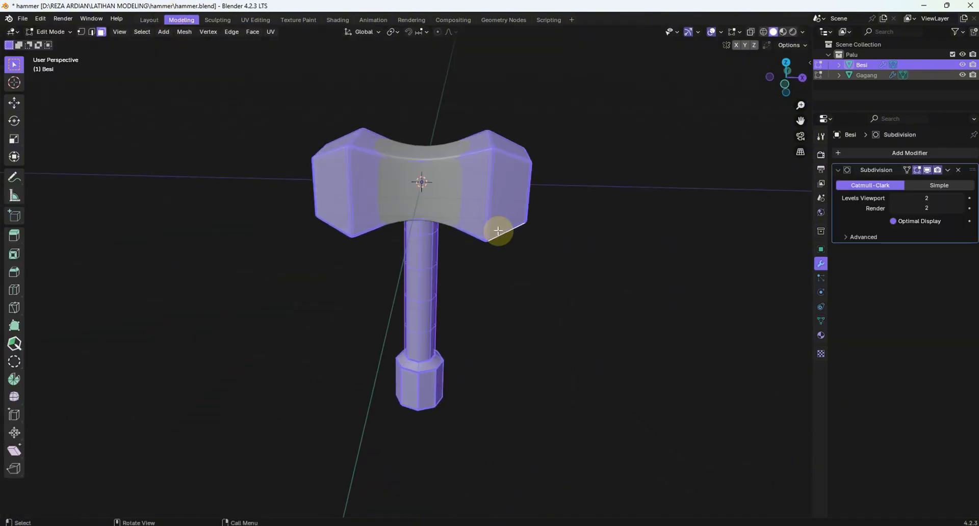
- Return to Object Mode and select both the hammer head and the handle objects
left_click(501, 276)
key("Tab")
left_click(478, 244)
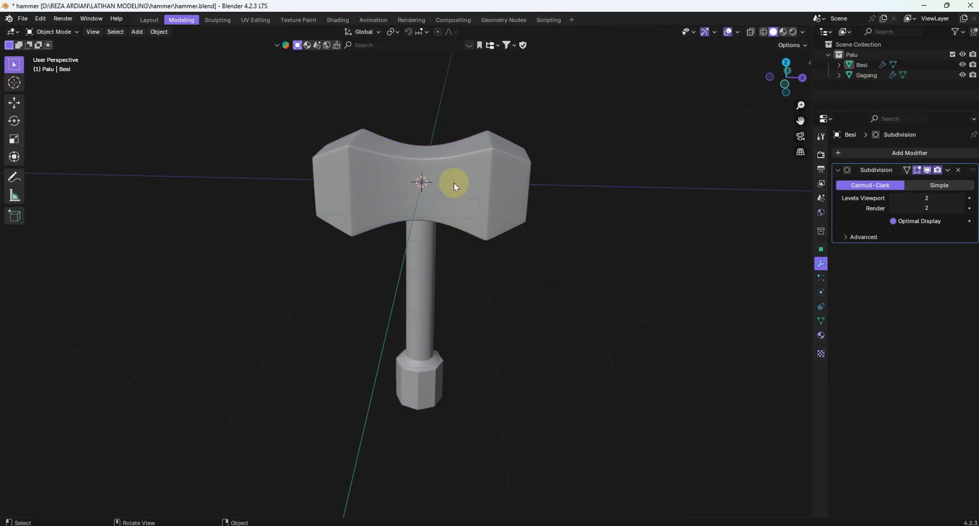
key("a")
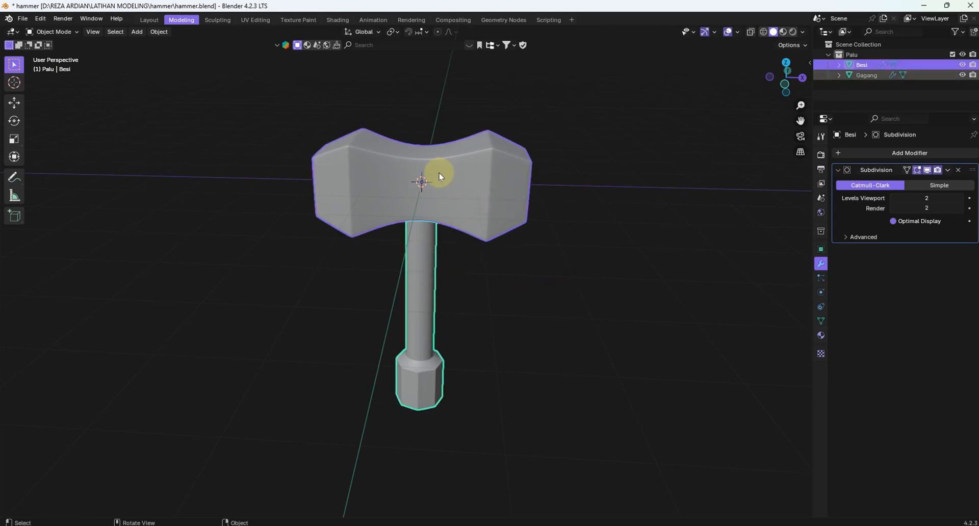
middle_click_drag(439, 176, 470, 200)
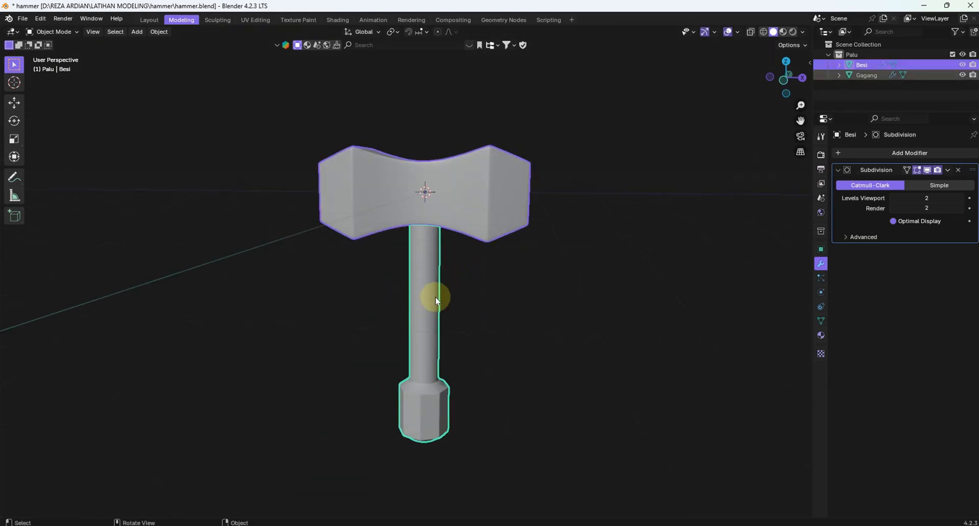
middle_click_drag(255, 293, 285, 291, "shift")
scroll(488, 281, "up", 2)
middle_click_drag(488, 280, 429, 311, "shift")
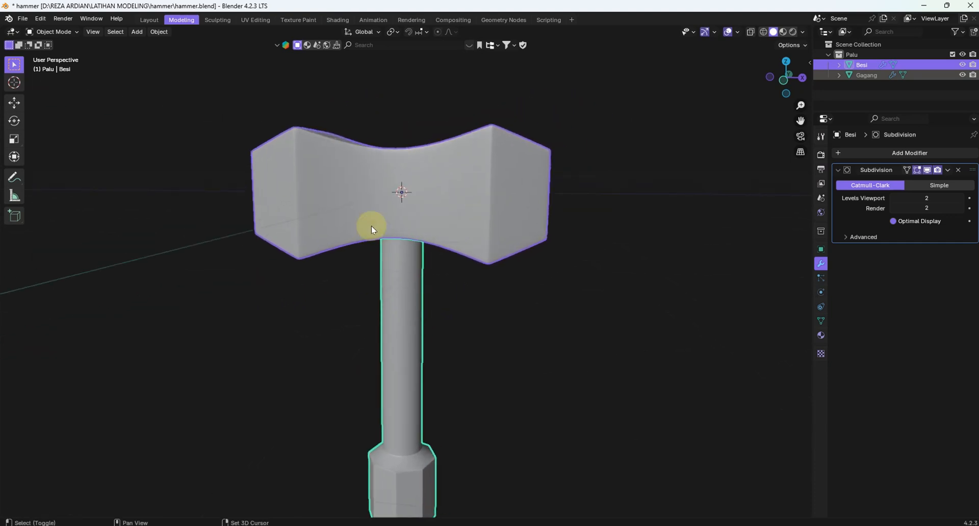
- Start an FBX export and limit it to the selected objects
left_click(22, 18)
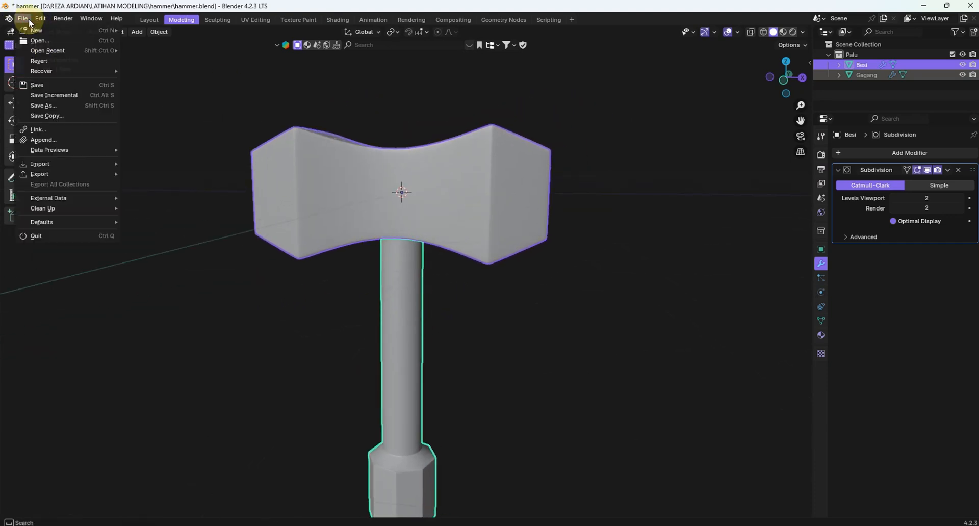
left_click(63, 176)
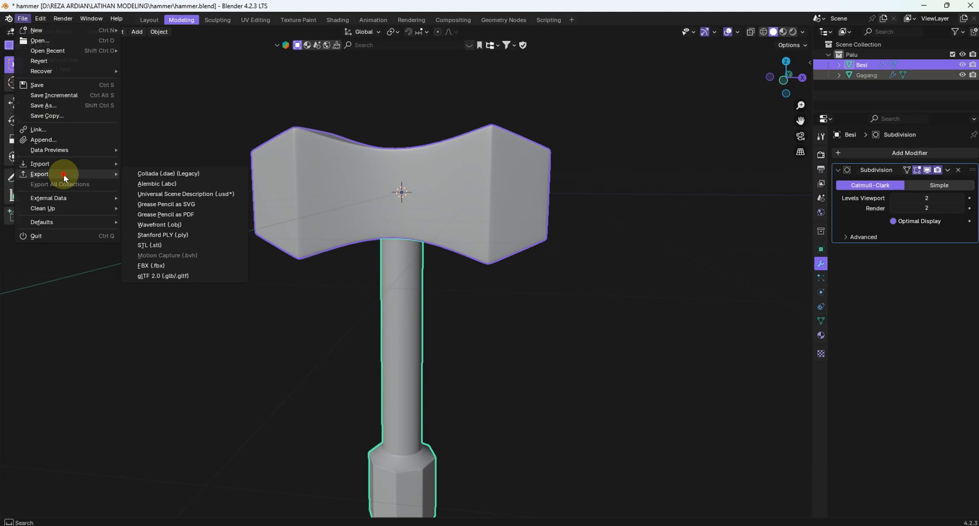
left_click(158, 266)
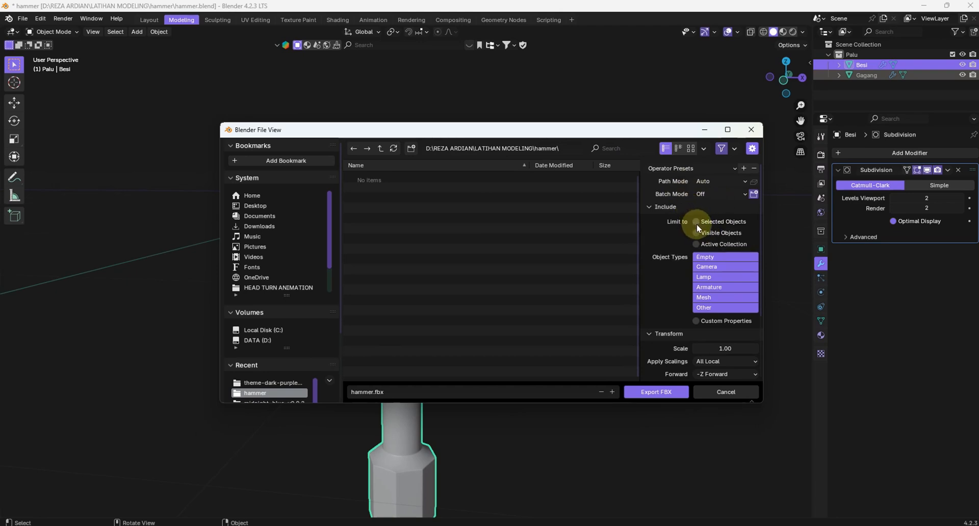
left_click(697, 222)
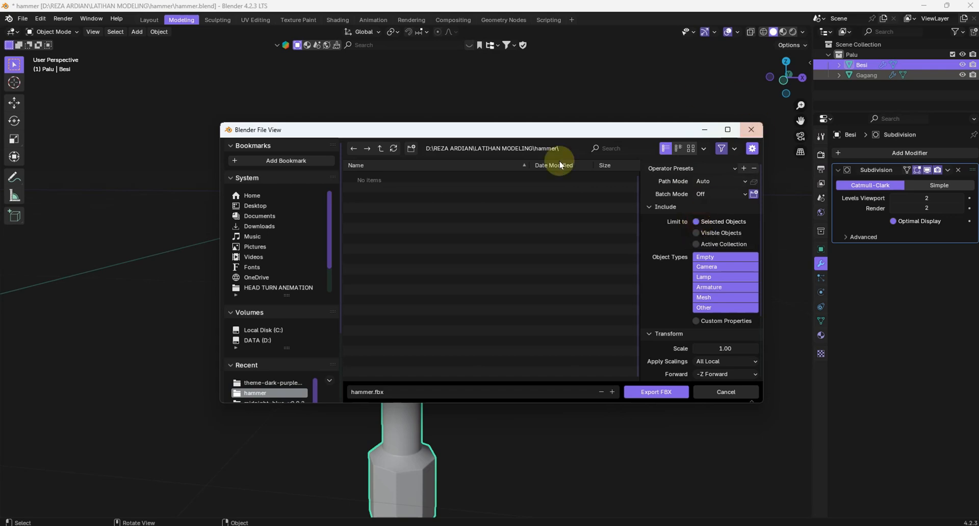
- Name the export file t_Hammer.fbx
left_click(410, 398)
key("Left")
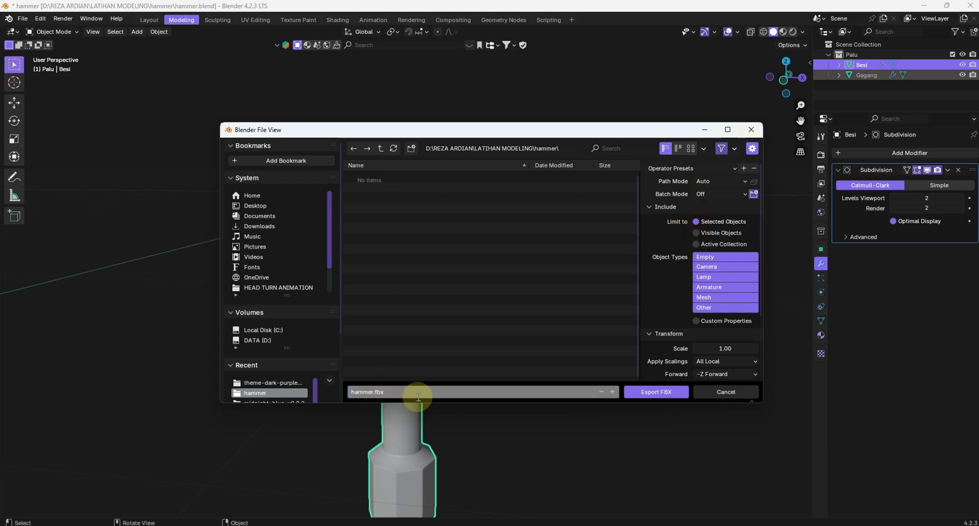
key("Right")
key("Right")
key("Right")
key("Right")
key("Right")
type("Ham")
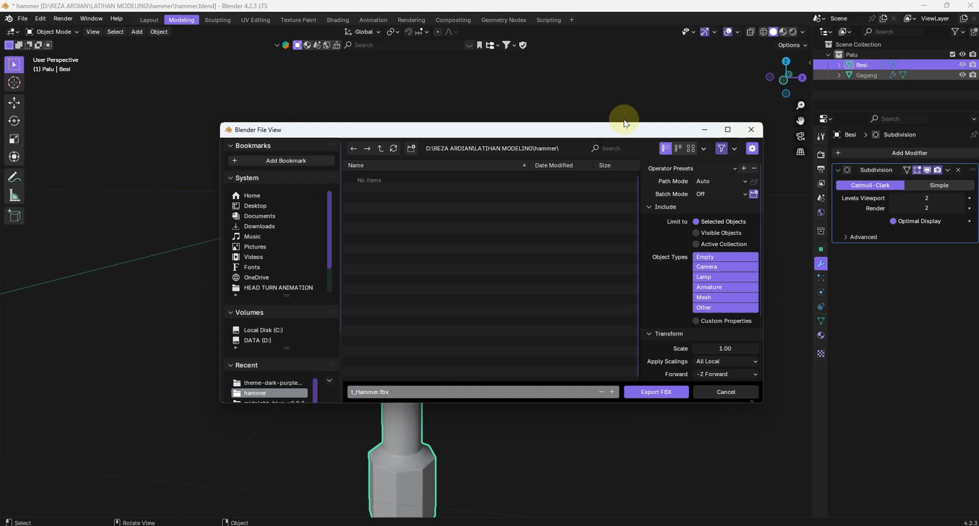
- Create a folder named Texture inside the hammer folder and export the FBX file into it
left_click(411, 148)
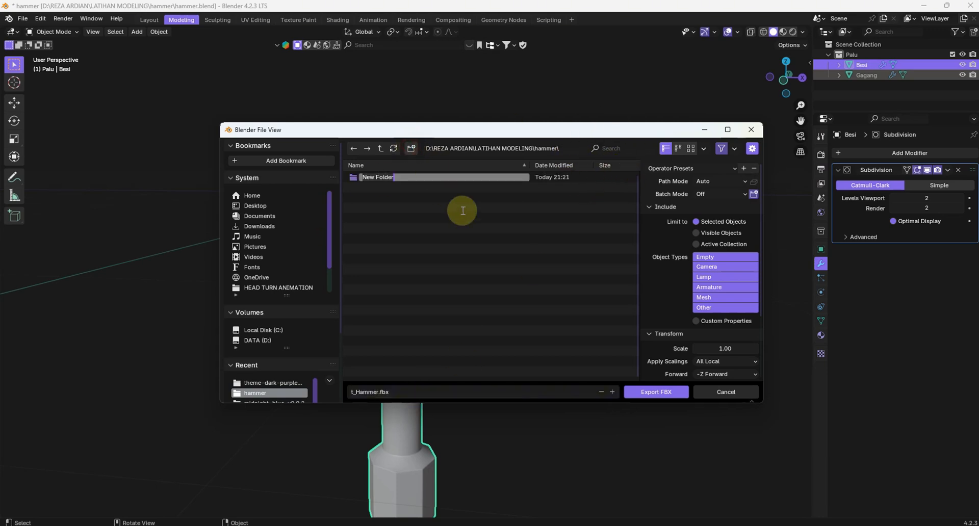
type("Texture")
key("Return")
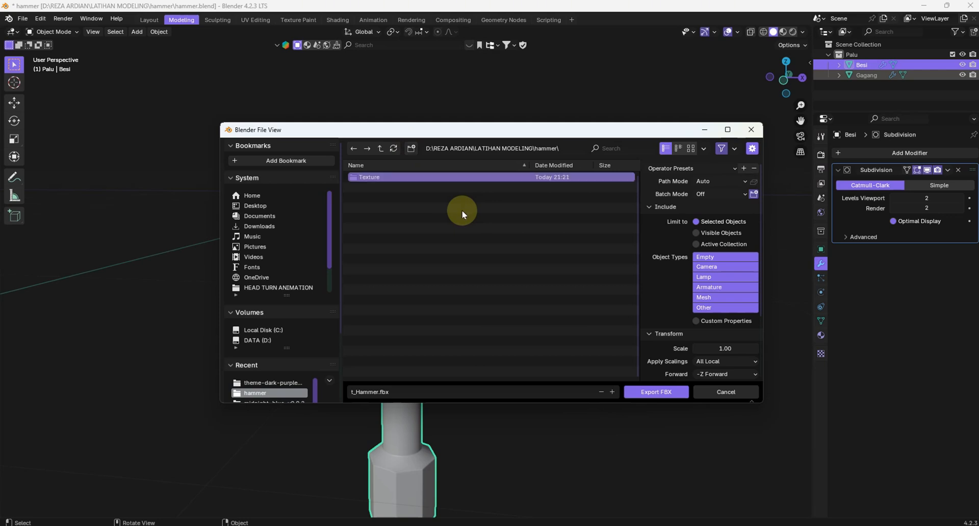
left_click(662, 398)
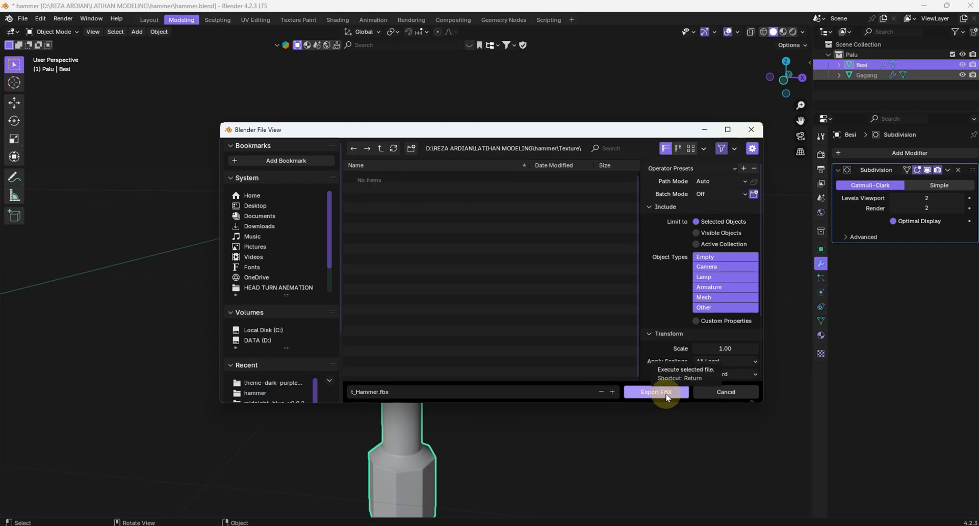
left_click(666, 397)
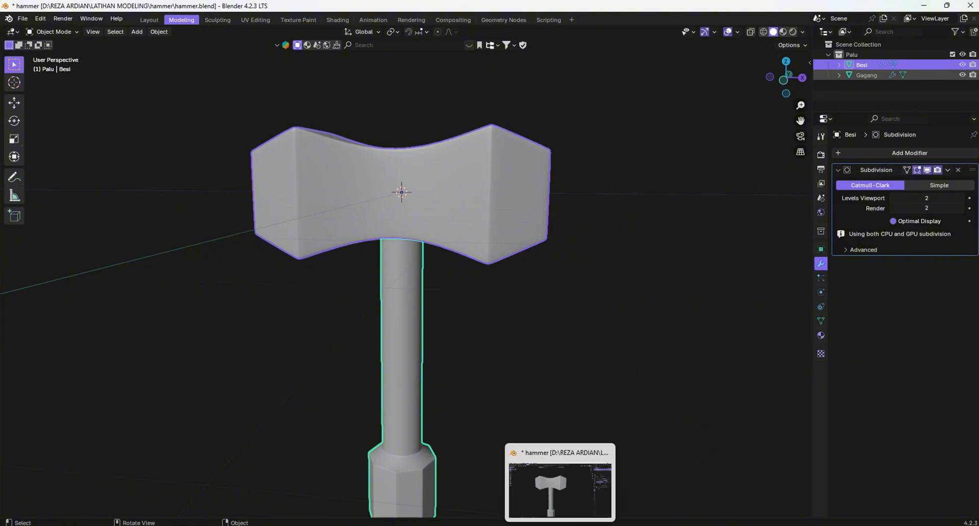
- Switch to File Explorer and open the Texture folder inside LATIHAN MODELING\hammer to check for the exported file
left_click(533, 525)
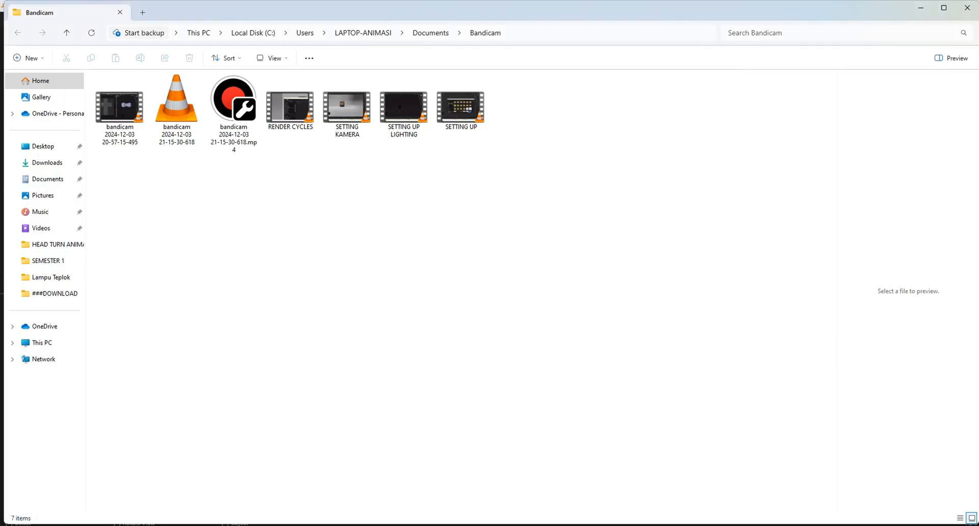
left_click(61, 276)
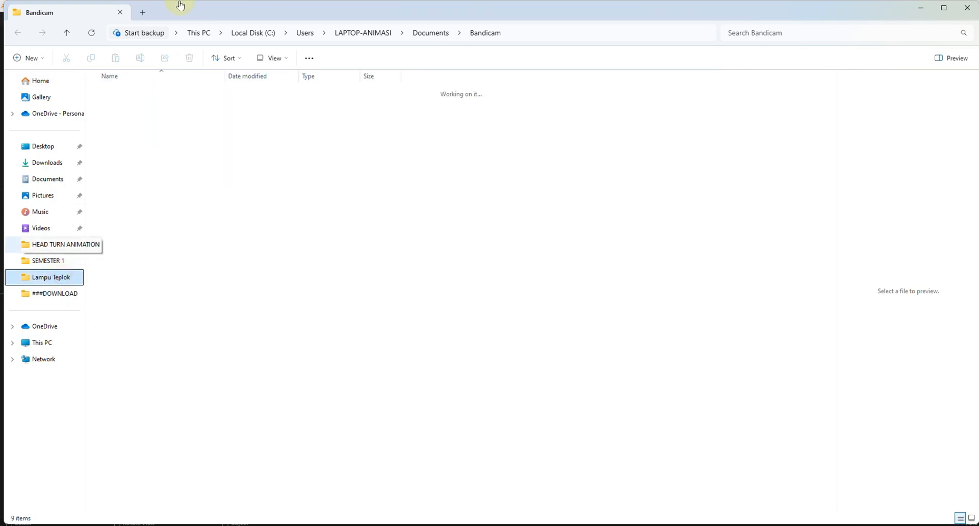
left_click(68, 32)
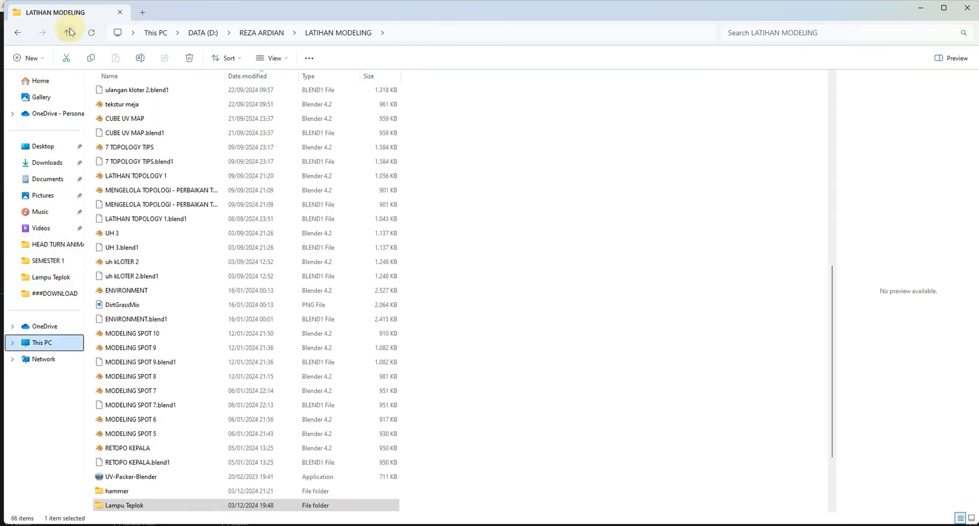
scroll(214, 368, "down", 3)
double_click(126, 393)
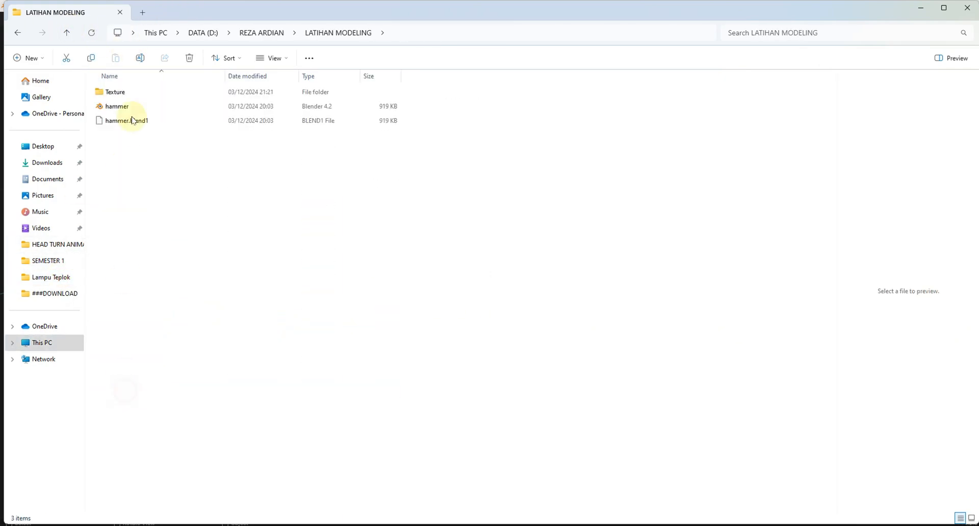
double_click(123, 93)
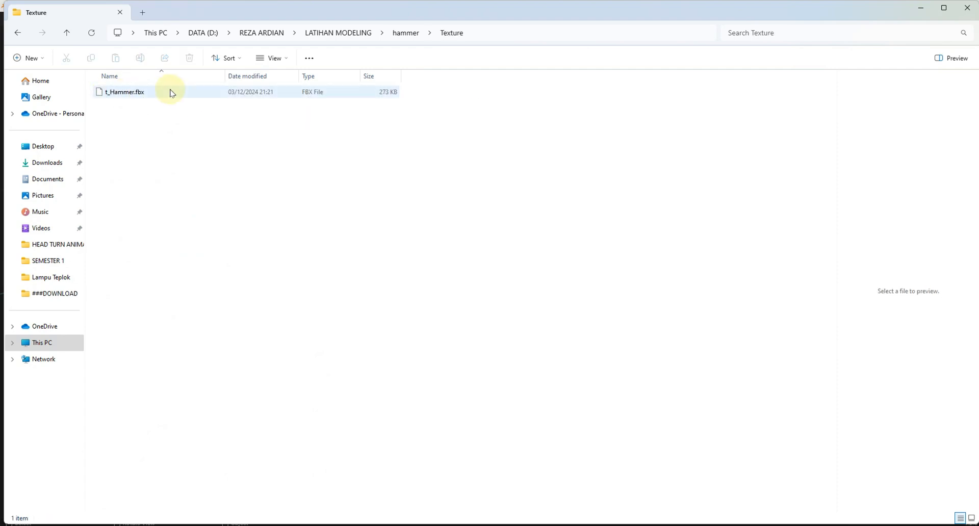